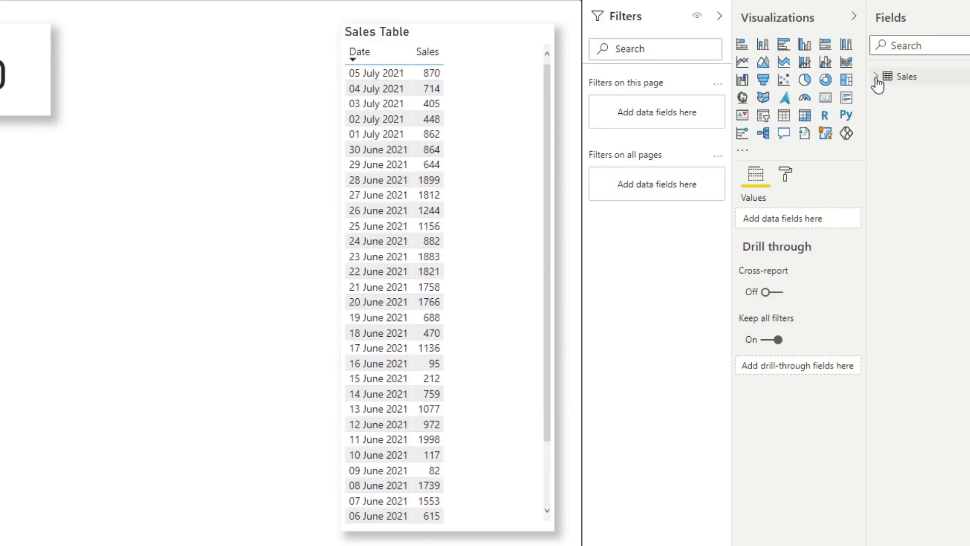
# - Filter the Date slicer to 04 July 2021 so the sales card reads 714
pyautogui.click(877, 80)
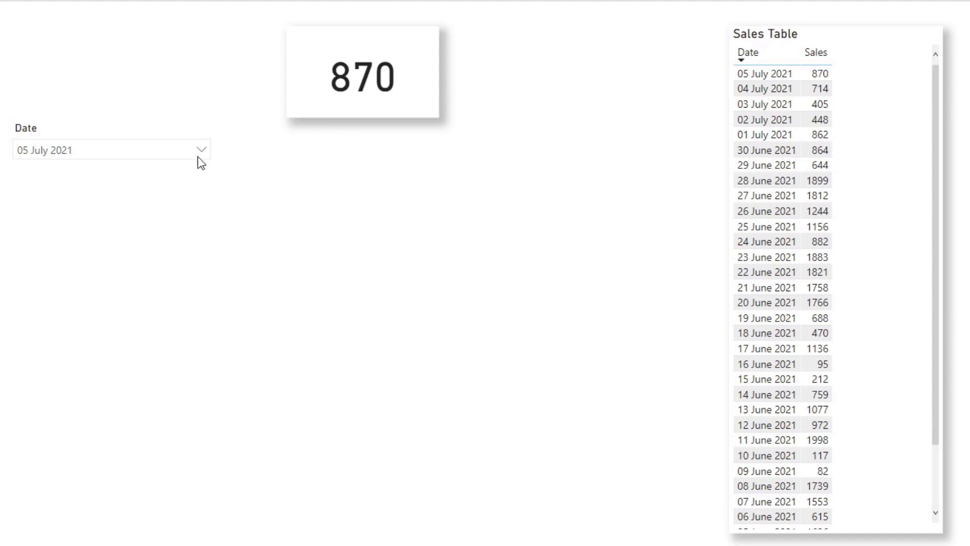
pyautogui.click(111, 150)
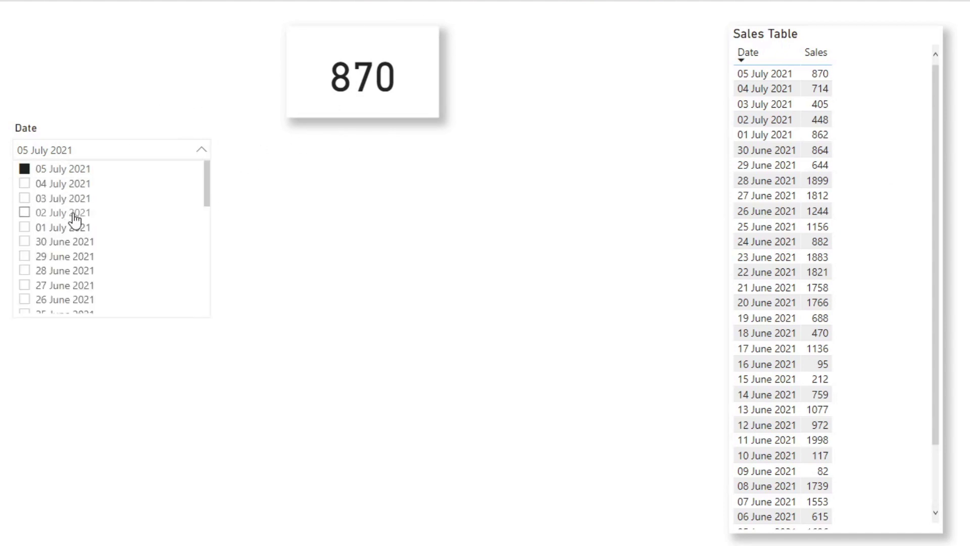
pyautogui.click(73, 184)
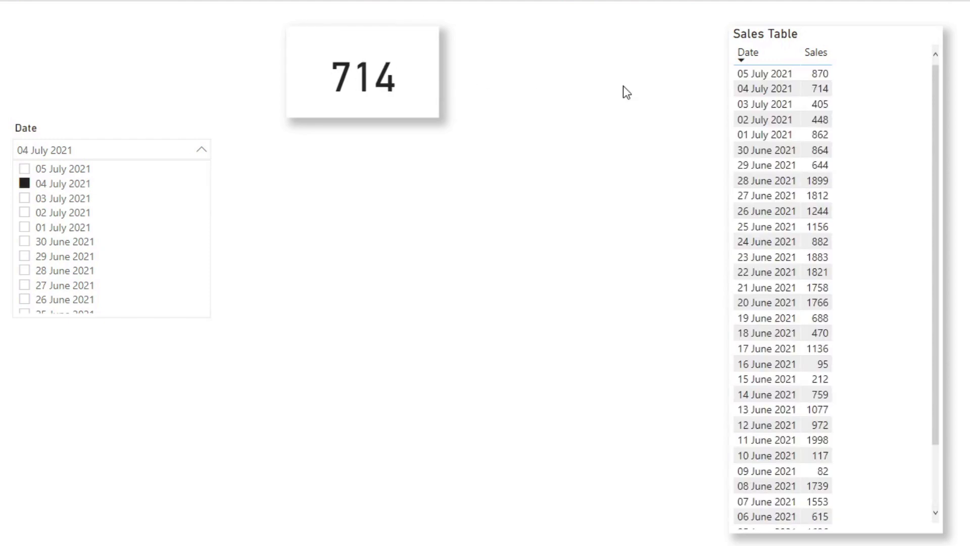
pyautogui.click(160, 154)
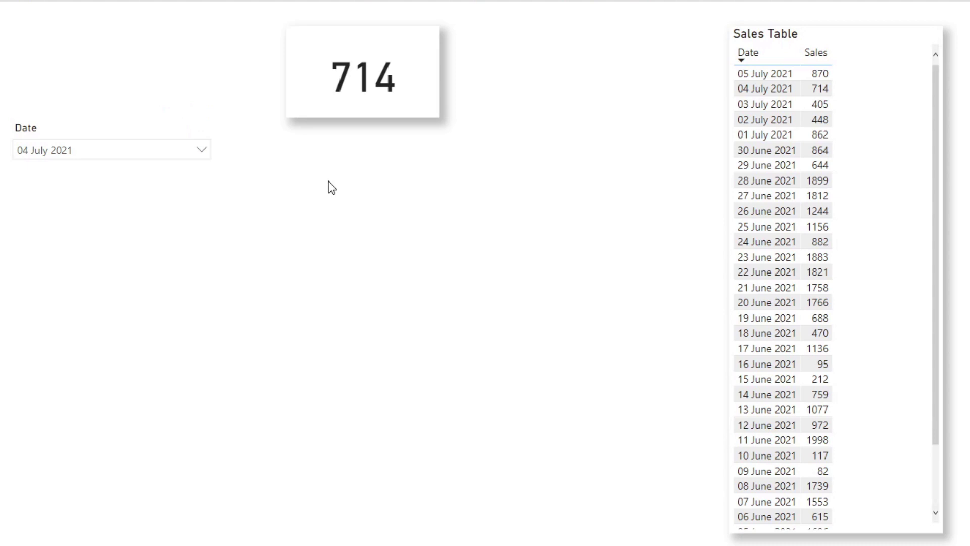
pyautogui.moveTo(360, 92)
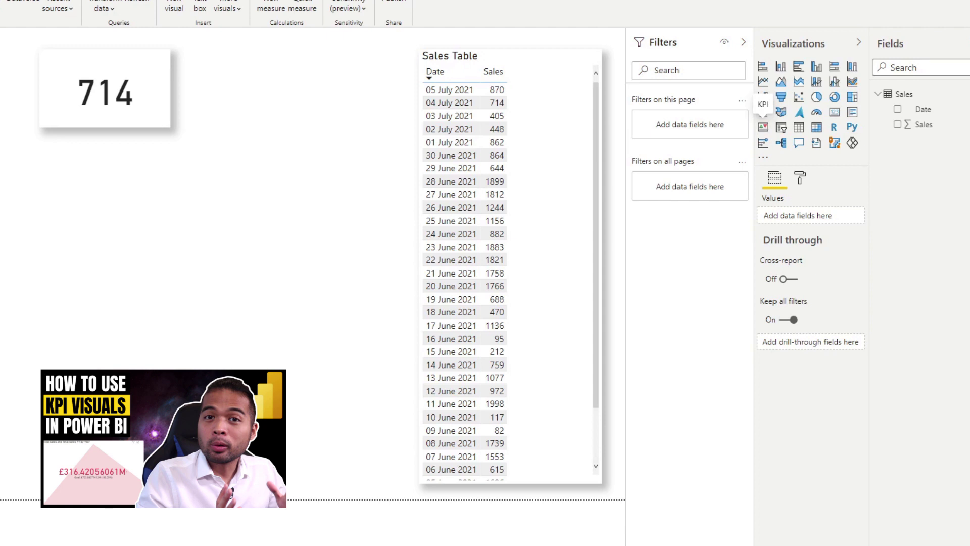
# - Create a new Sales measure 'Previous Day = CALCULATE(SUM(Sales[Sales])'
pyautogui.rightClick(914, 99)
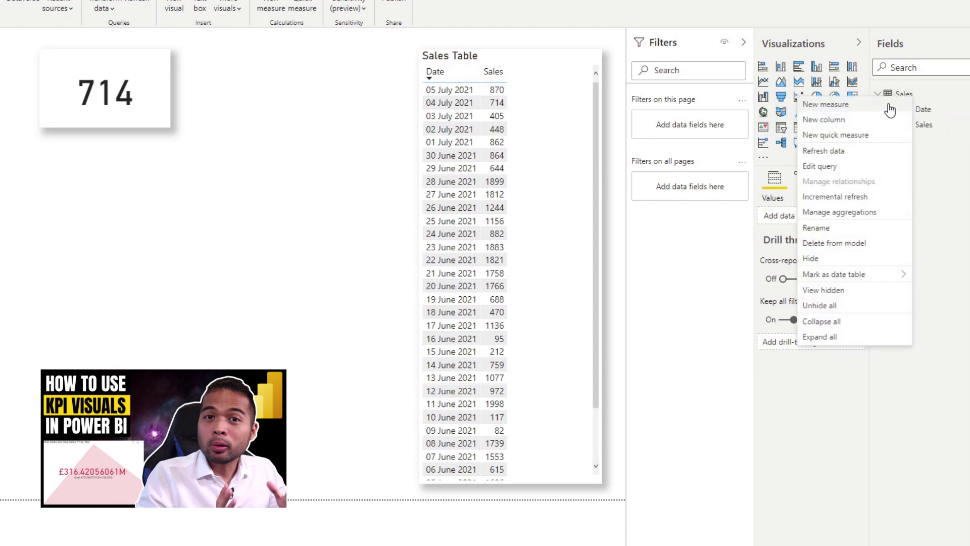
pyautogui.click(889, 104)
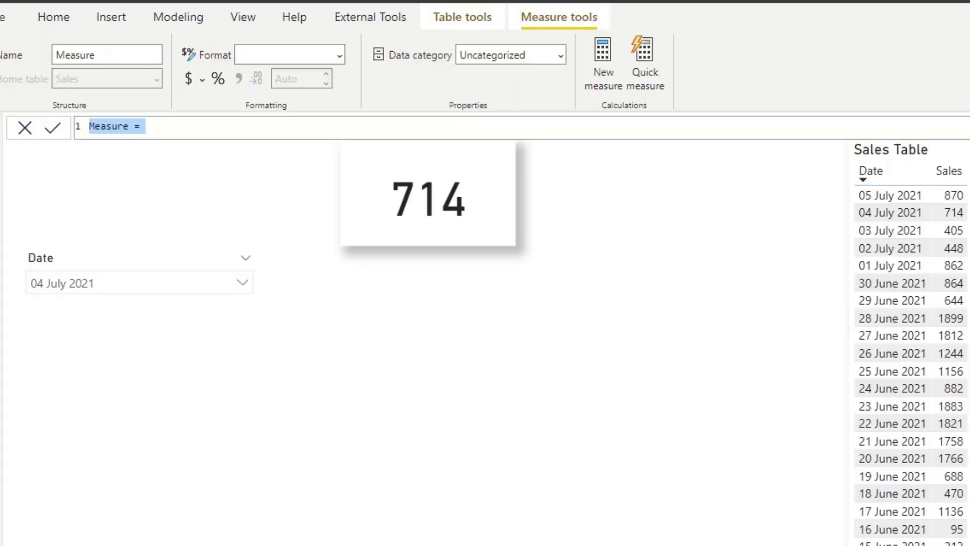
pyautogui.write('Previous Day =')
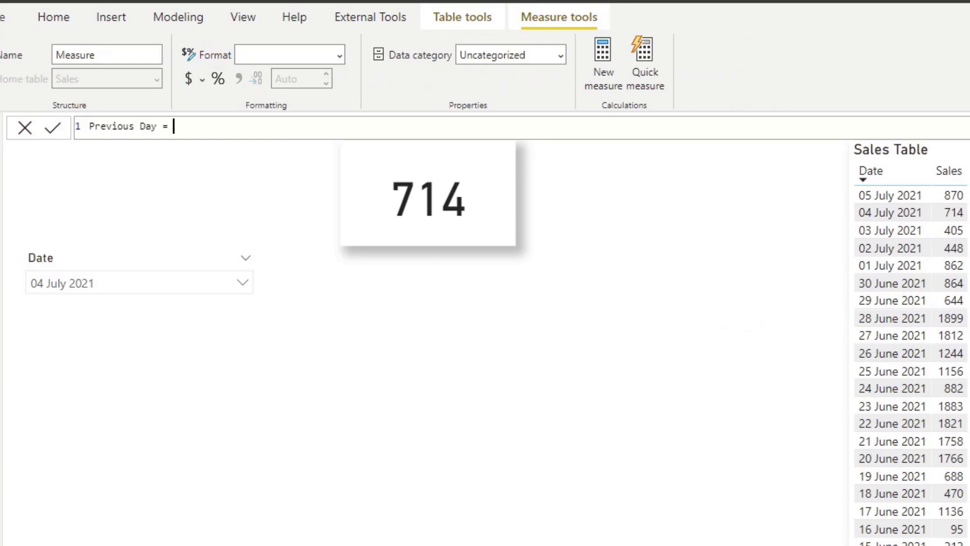
pyautogui.hotkey('shift', 'Return')
pyautogui.press('Tab')
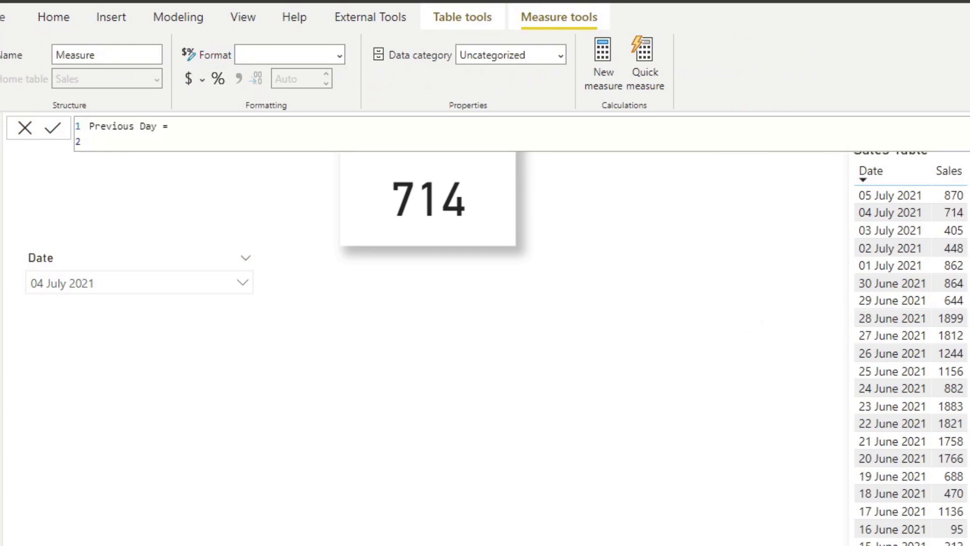
pyautogui.write('CAL')
pyautogui.press('Tab')
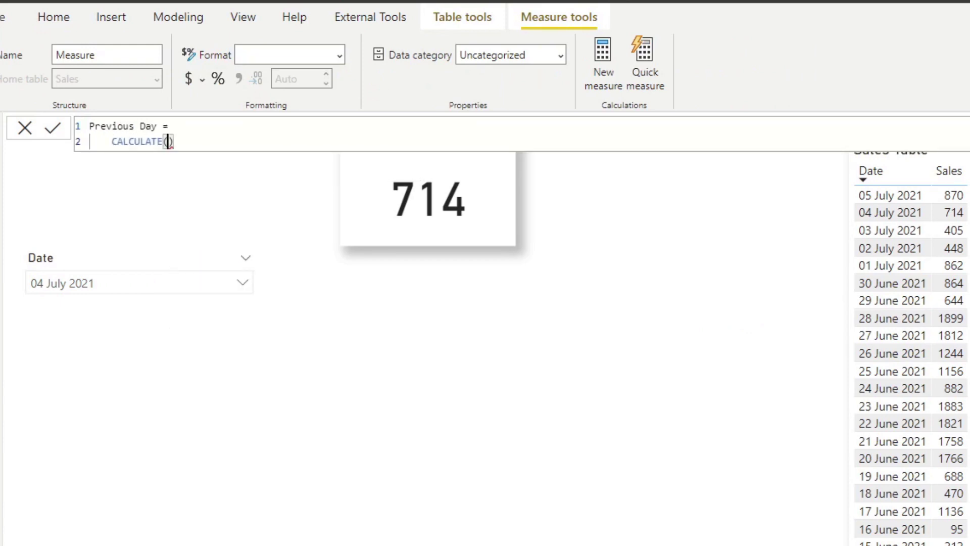
pyautogui.hotkey('shift', 'Return')
pyautogui.write('SUM(Sale')
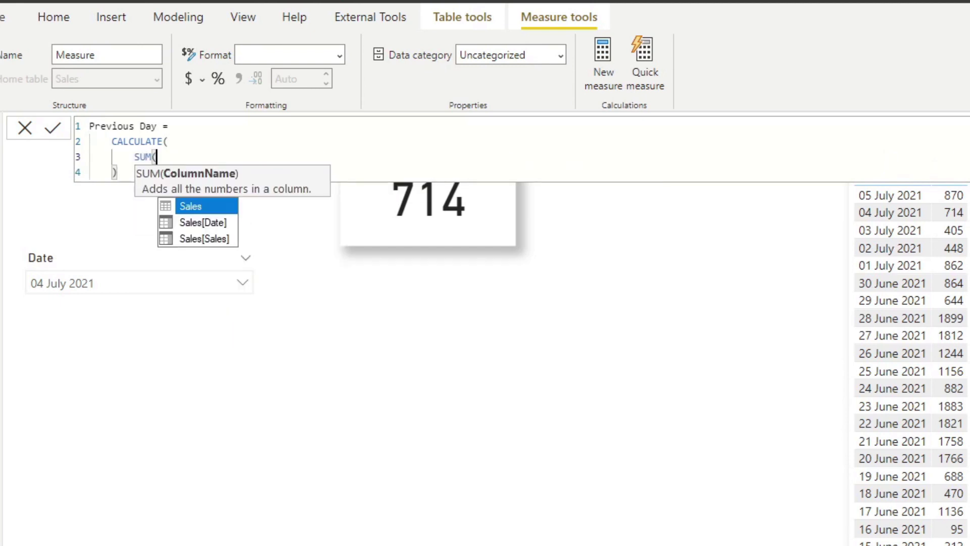
pyautogui.press('Down')
pyautogui.press('Down')
pyautogui.press('Tab')
pyautogui.write(')')
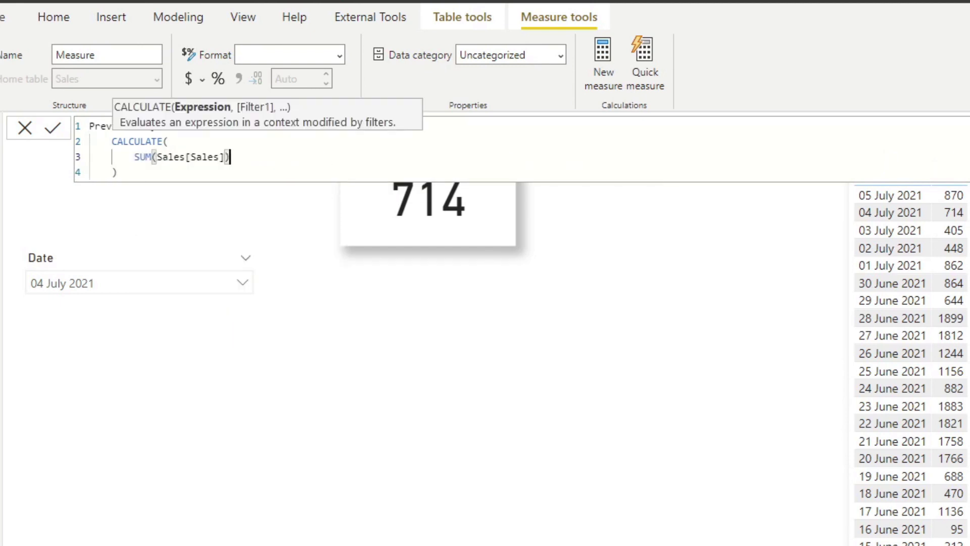
# - Add the PREVIOUSDAY(Sales[Date]) filter argument and commit the Previous Day measure
pyautogui.hotkey('shift', 'Return')
pyautogui.write(', PRE')
pyautogui.press('BackSpace')
pyautogui.press('BackSpace')
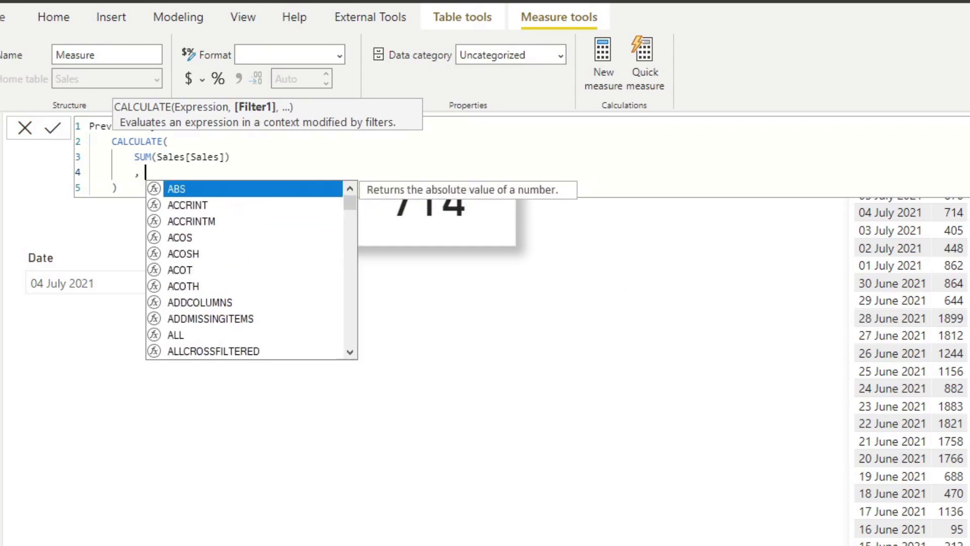
pyautogui.write('PREVIO')
pyautogui.press('Tab')
pyautogui.write('( Date')
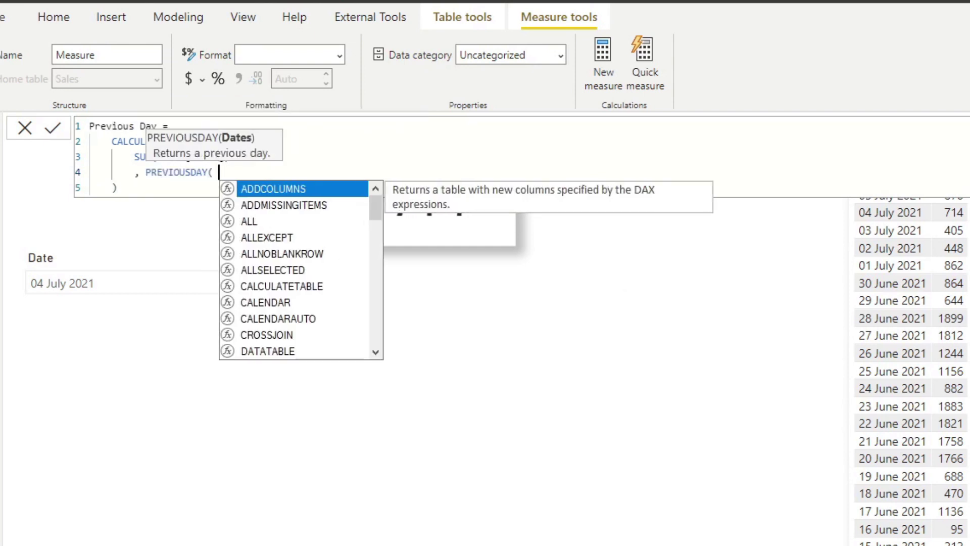
pyautogui.press('Down')
pyautogui.press('Down')
pyautogui.press('Down')
pyautogui.press('Down')
pyautogui.press('Down')
pyautogui.press('Down')
pyautogui.press('Down')
pyautogui.press('Down')
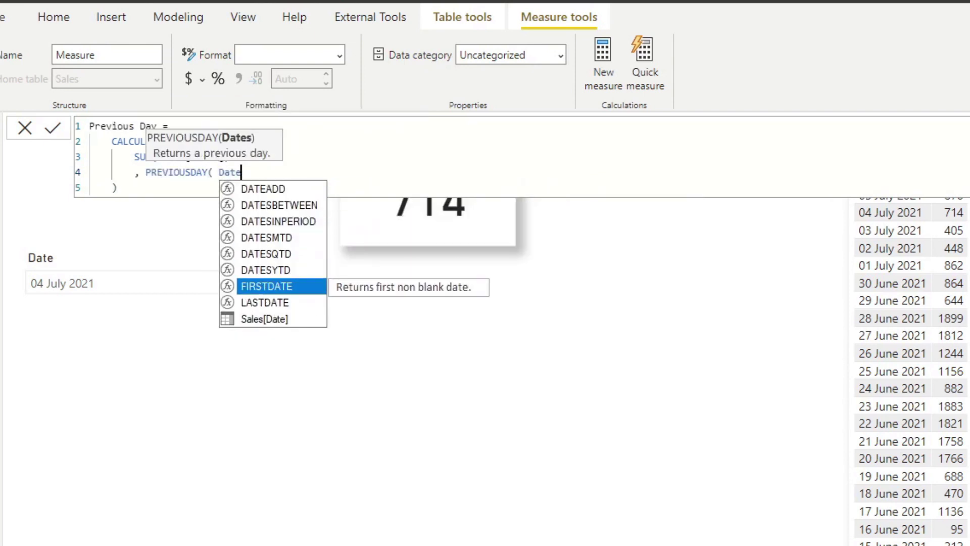
pyautogui.press('Tab')
pyautogui.write(')')
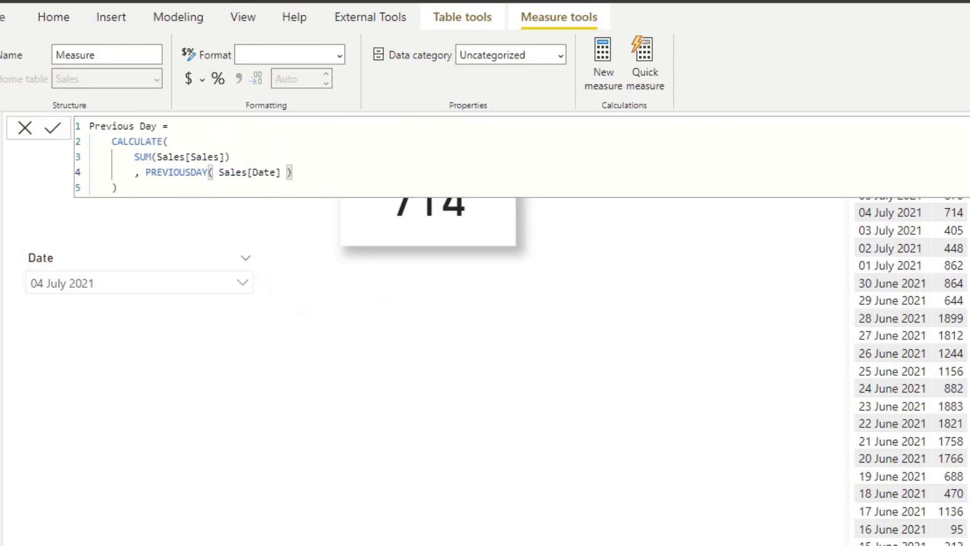
pyautogui.press('Return')
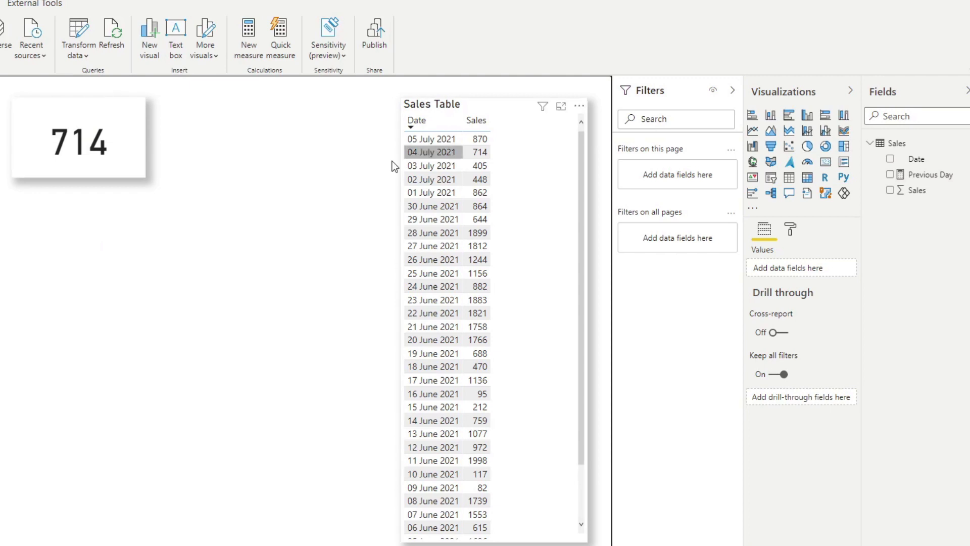
# - Add a KPI visual and size it to match the card beside the sales card
pyautogui.click(752, 177)
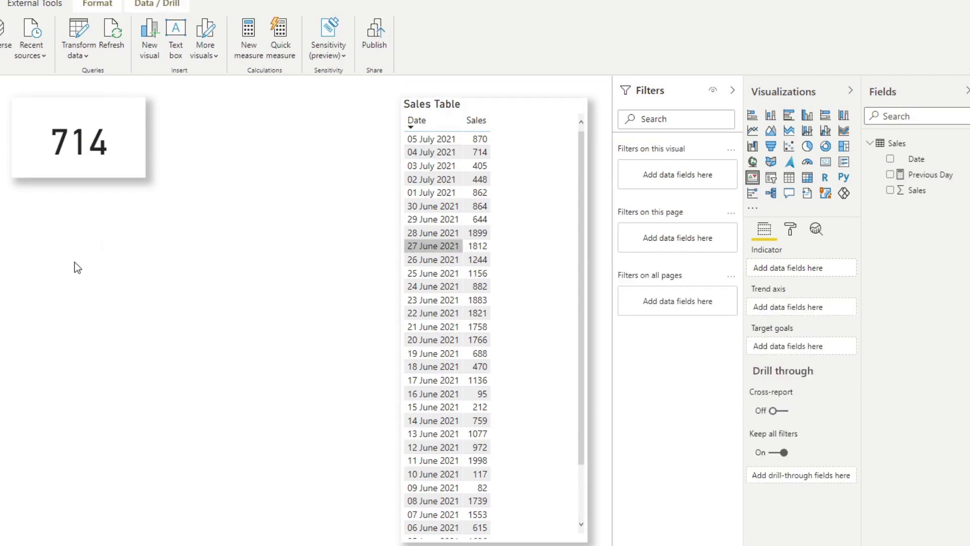
pyautogui.moveTo(247, 159); pyautogui.dragTo(254, 141)
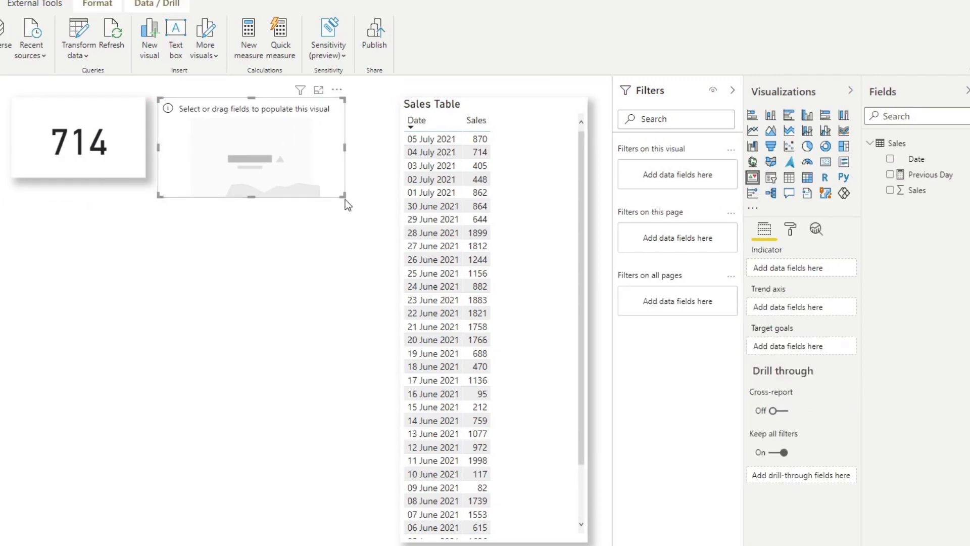
pyautogui.moveTo(343, 200); pyautogui.dragTo(300, 178)
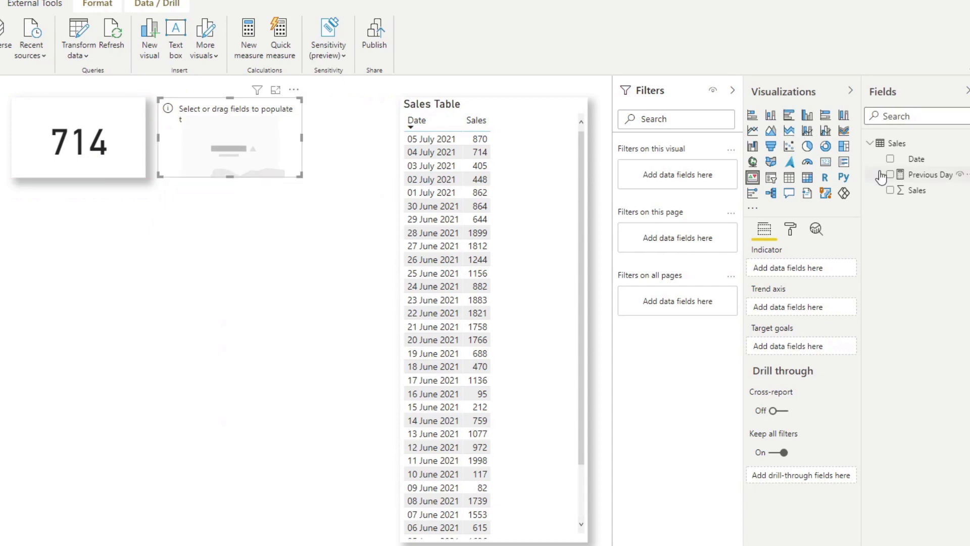
# - Use Sales as the KPI indicator and Date as its trend axis
pyautogui.moveTo(914, 192); pyautogui.dragTo(813, 271)
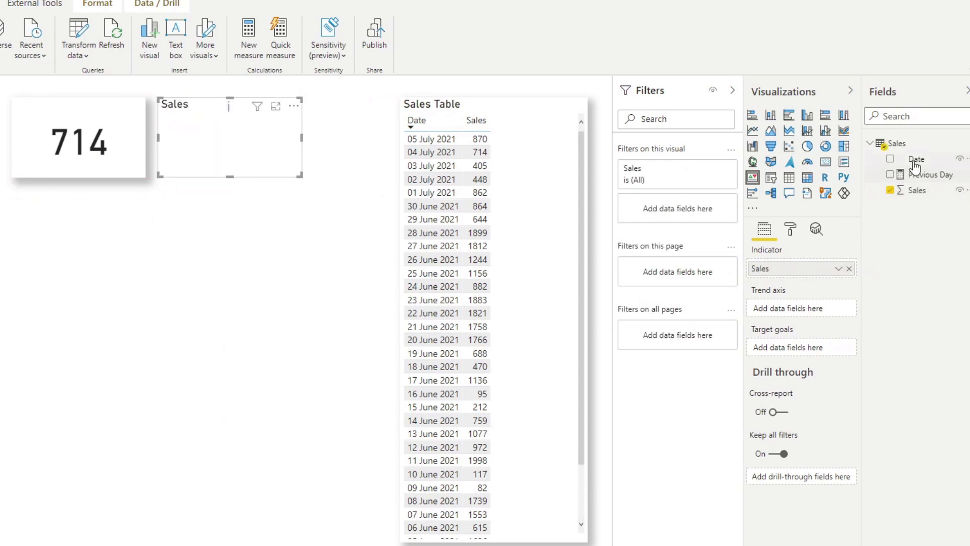
pyautogui.moveTo(916, 158); pyautogui.dragTo(807, 351)
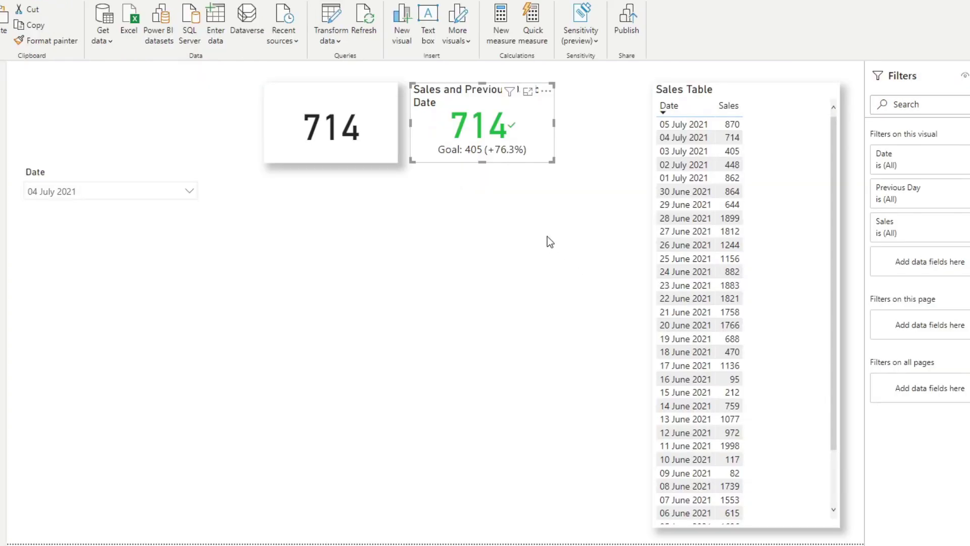
pyautogui.click(547, 237)
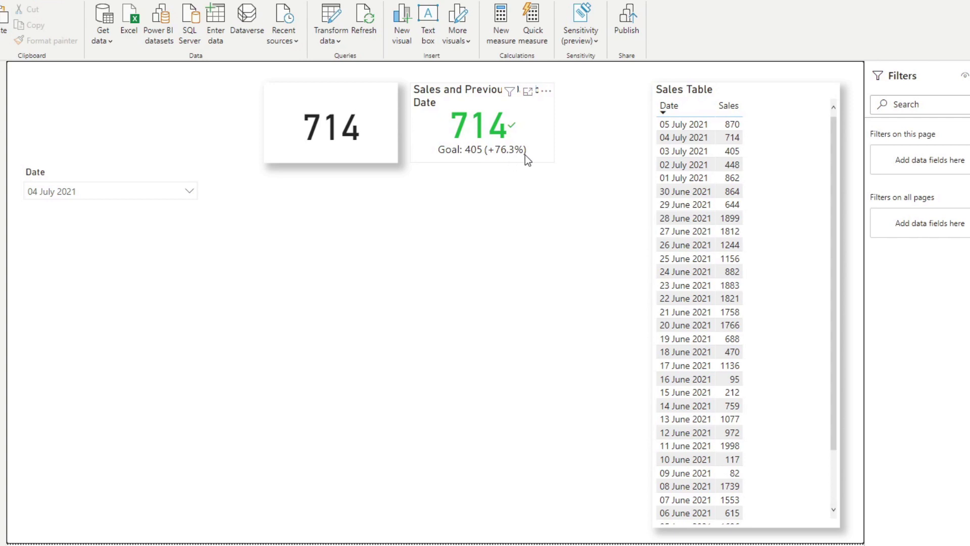
# - Switch the Date slicer to 29 June 2021, so the KPI shows 644 against 1899
pyautogui.click(150, 191)
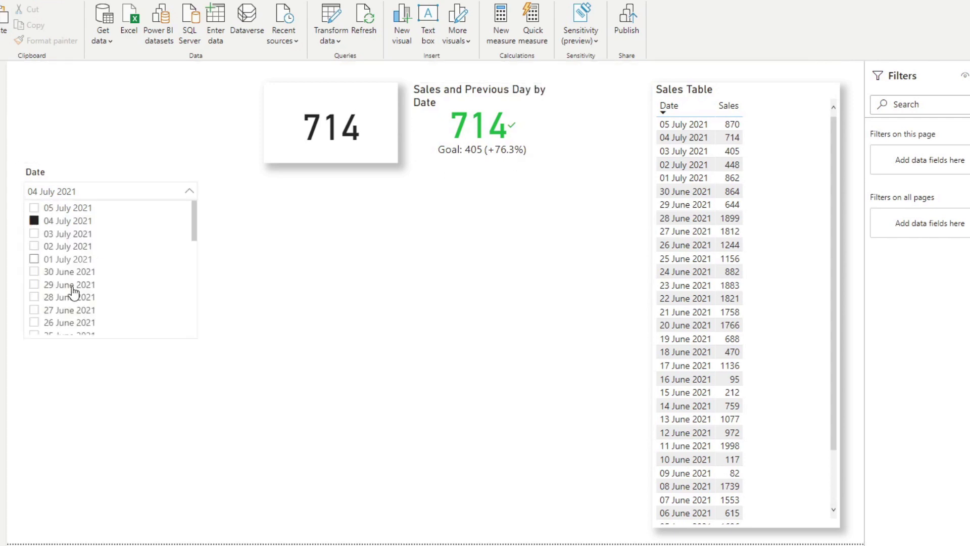
pyautogui.click(73, 276)
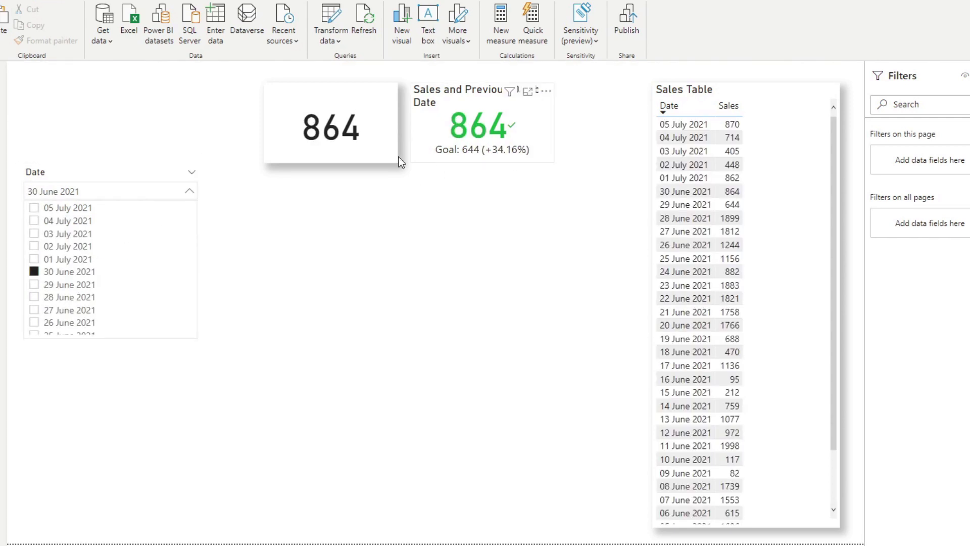
pyautogui.click(71, 284)
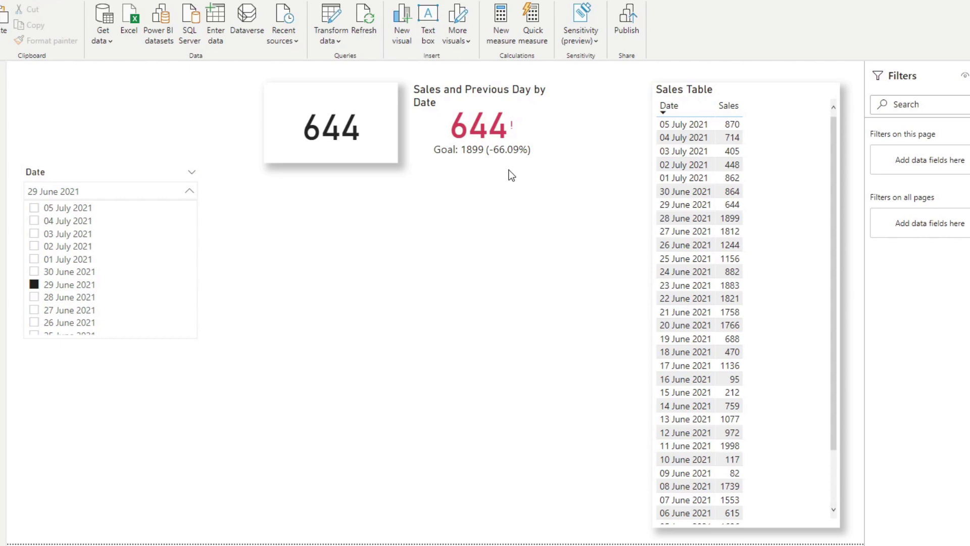
# - Start a Description measure with VAR _difference = SUM(Sales[Sales]) - [Previous Day]
pyautogui.click(498, 229)
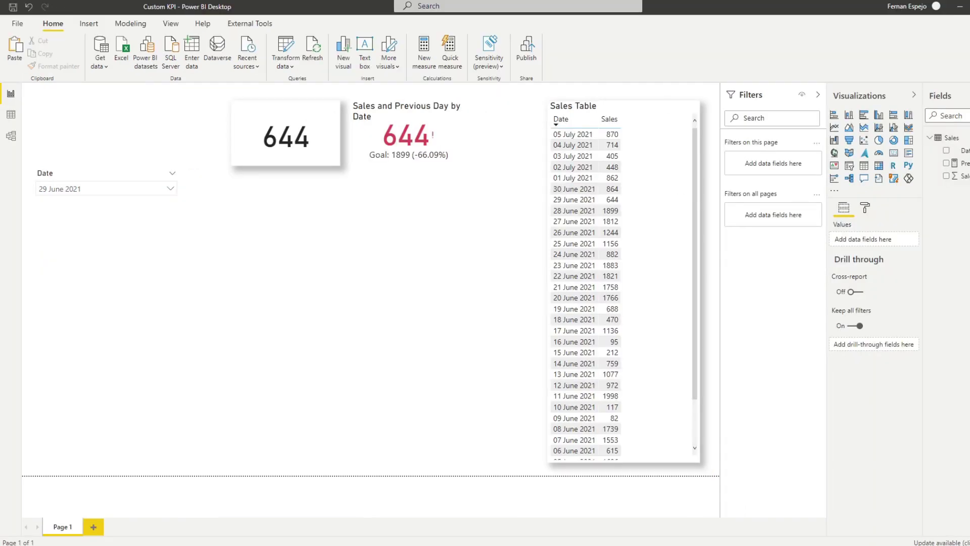
pyautogui.rightClick(945, 138)
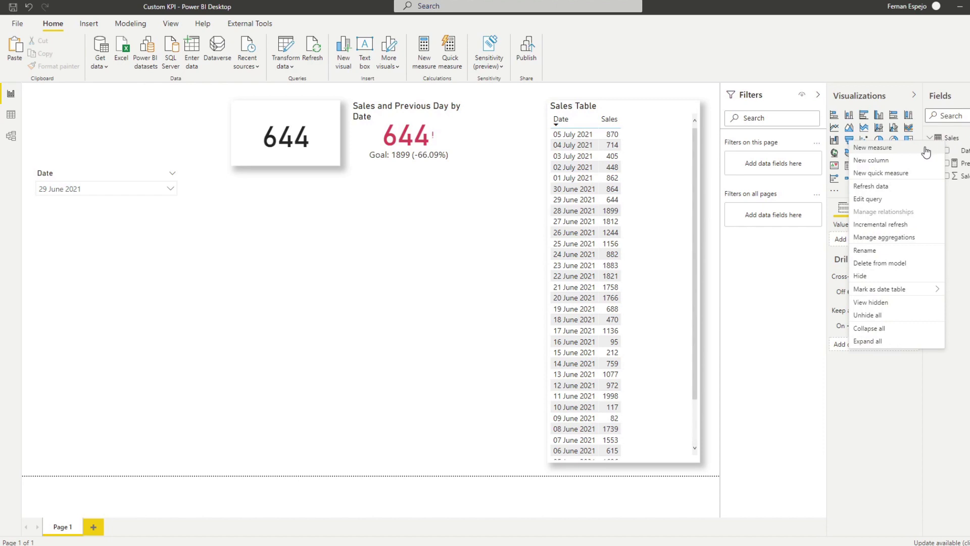
pyautogui.click(925, 151)
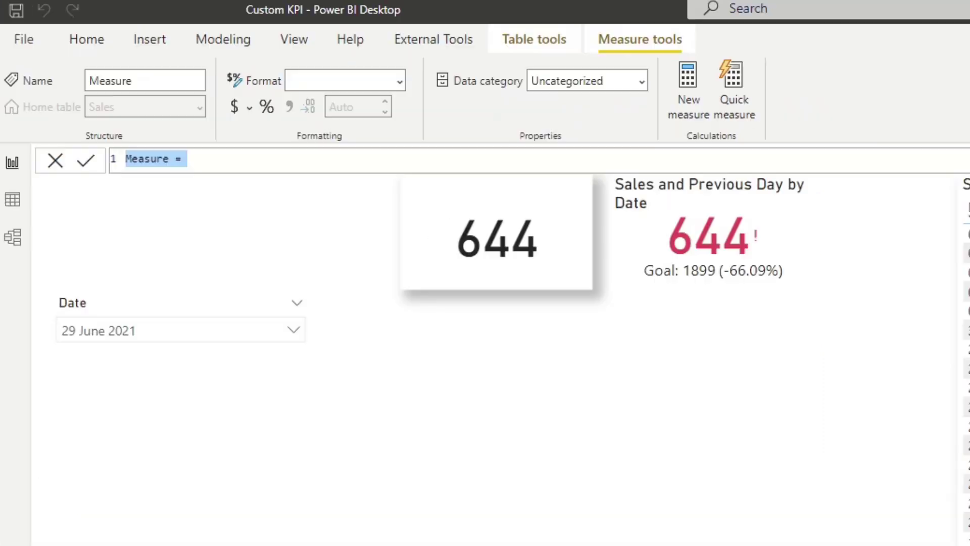
pyautogui.write('Des')
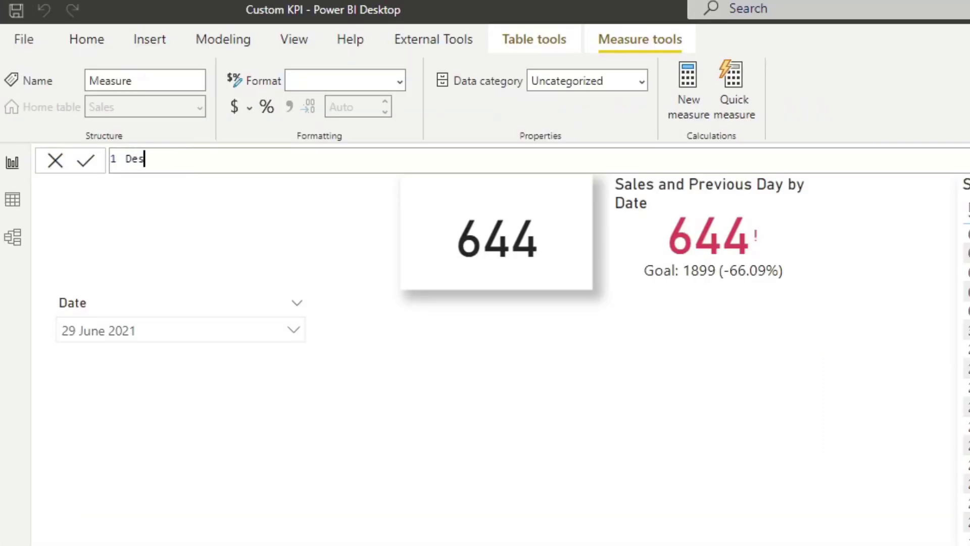
pyautogui.write('cription =')
pyautogui.hotkey('shift', 'Return')
pyautogui.write('VAR')
pyautogui.press('Escape')
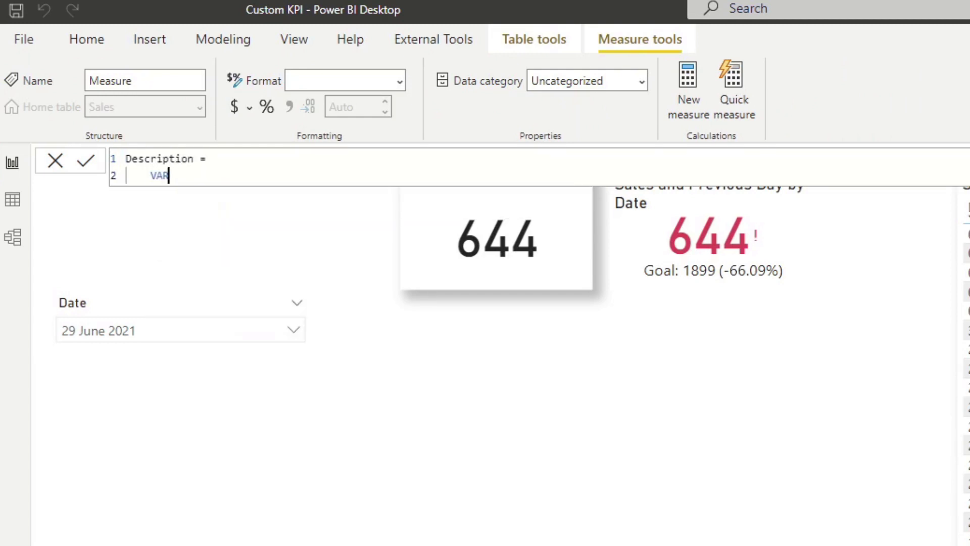
pyautogui.hotkey('shift', 'Return')
pyautogui.write('_diffe')
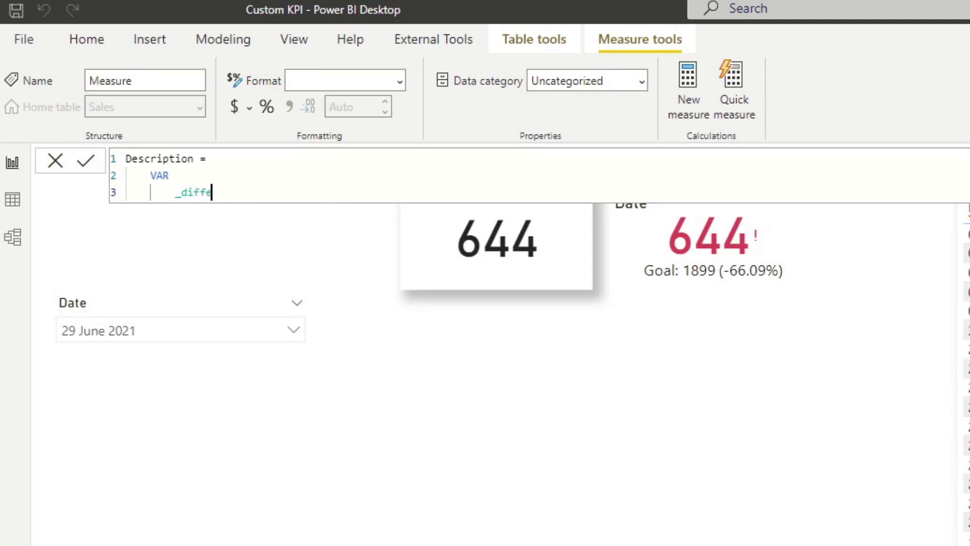
pyautogui.write('rence = SUM(')
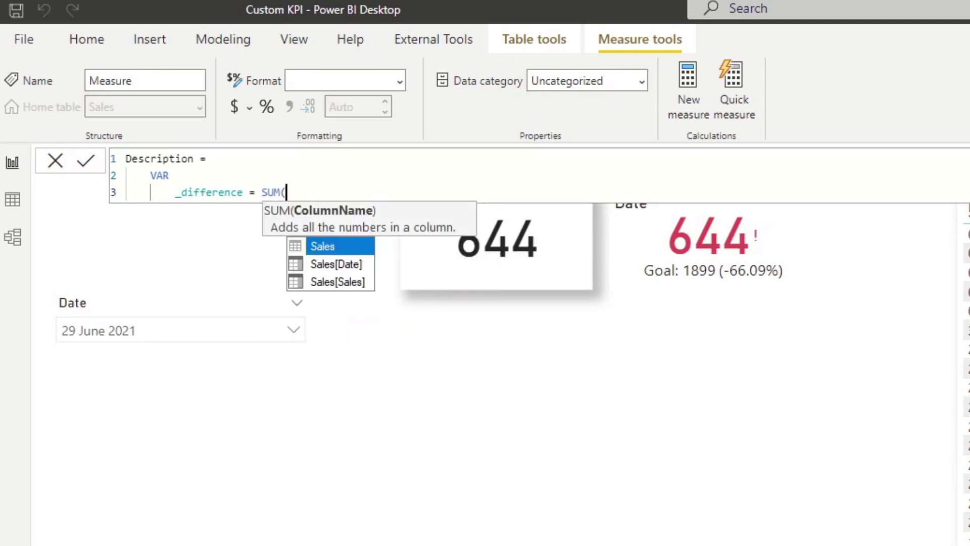
pyautogui.press('Down')
pyautogui.press('Down')
pyautogui.press('Tab')
pyautogui.write(') -')
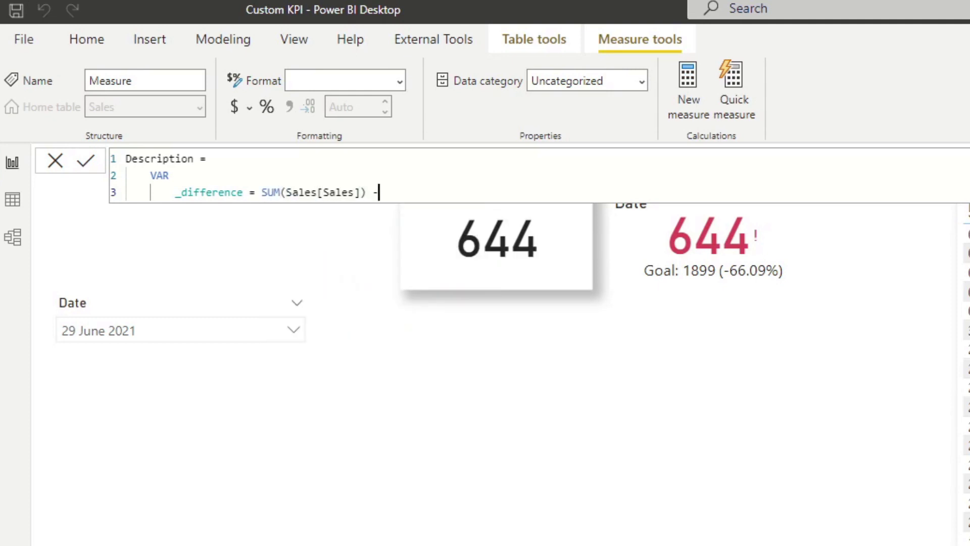
pyautogui.write(' [Previ')
pyautogui.press('Tab')
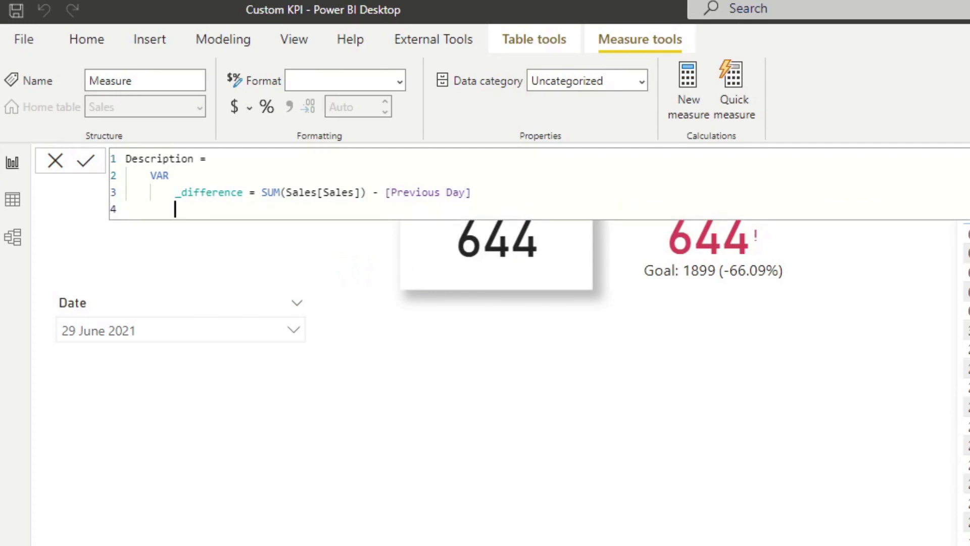
# - Make the Description measure RETURN _difference and commit it
pyautogui.press('BackSpace')
pyautogui.write('RETURN')
pyautogui.press('Return')
pyautogui.write('_difference')
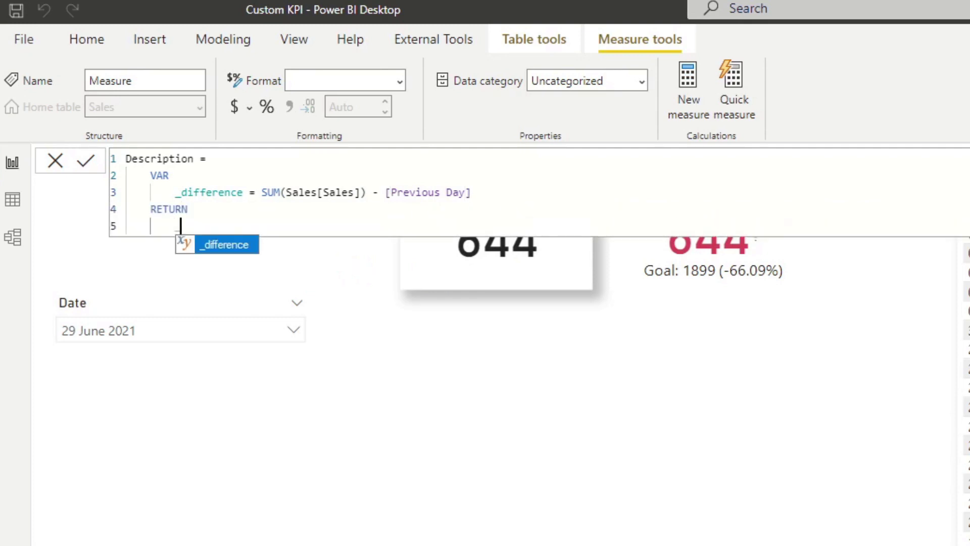
pyautogui.press('Tab')
pyautogui.press('Return')
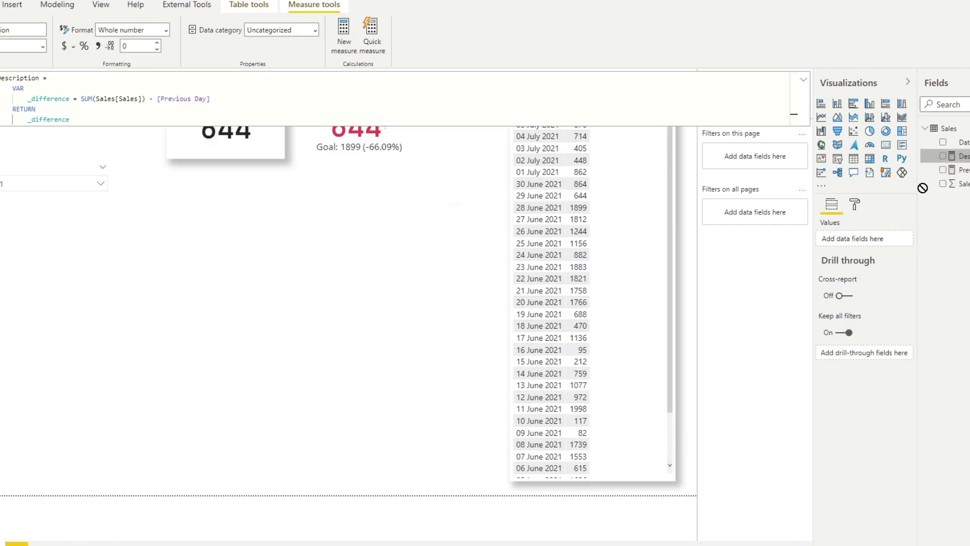
# - Show the Description measure on a compact card reading -1255
pyautogui.moveTo(923, 187); pyautogui.dragTo(312, 286)
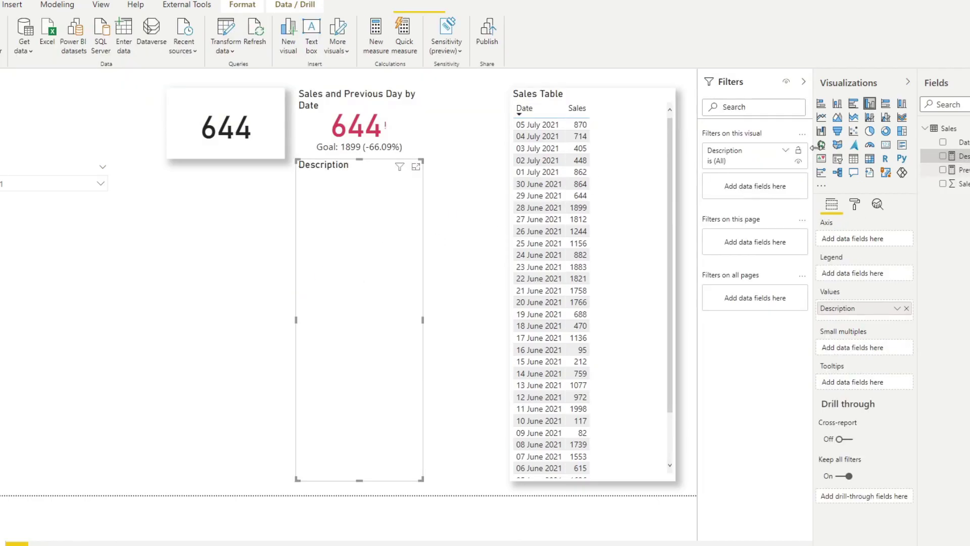
pyautogui.click(885, 145)
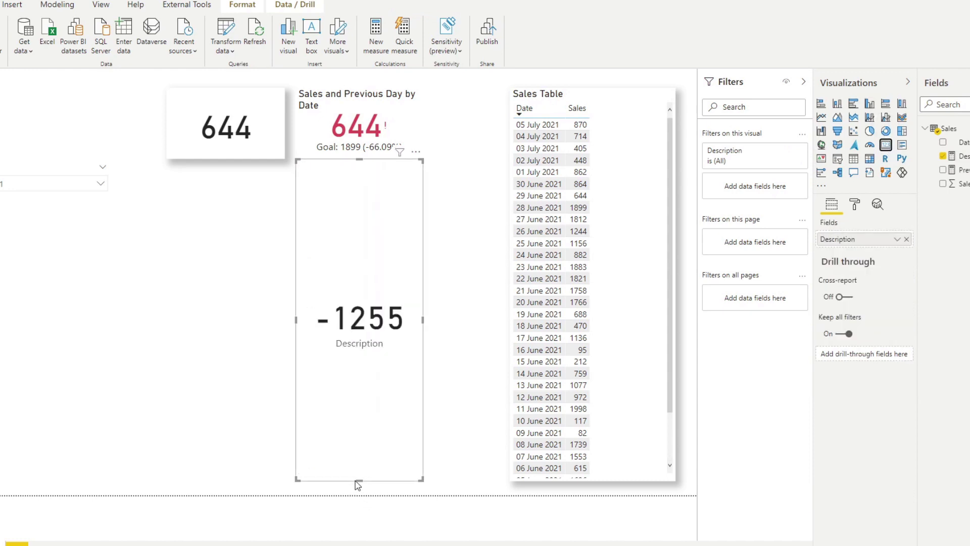
pyautogui.moveTo(359, 479); pyautogui.dragTo(241, 283)
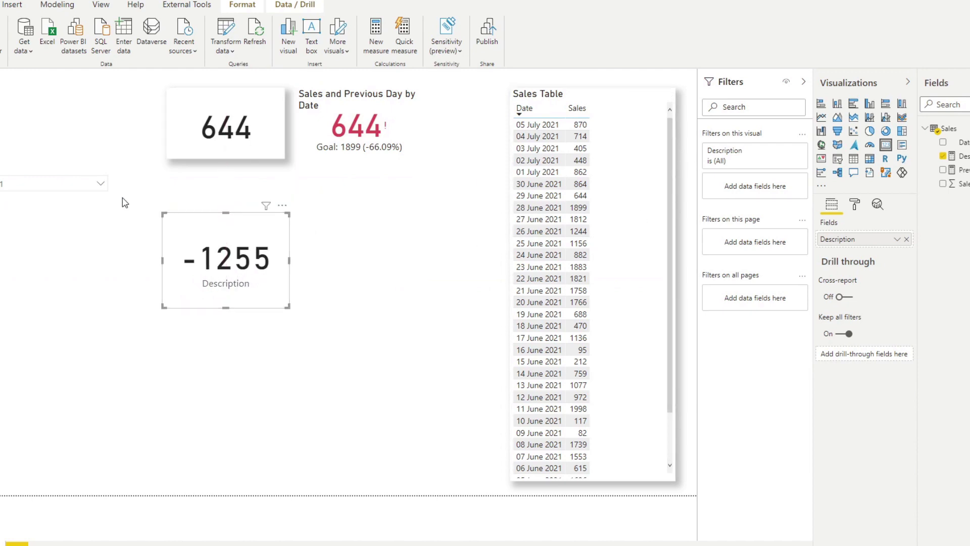
pyautogui.click(960, 155)
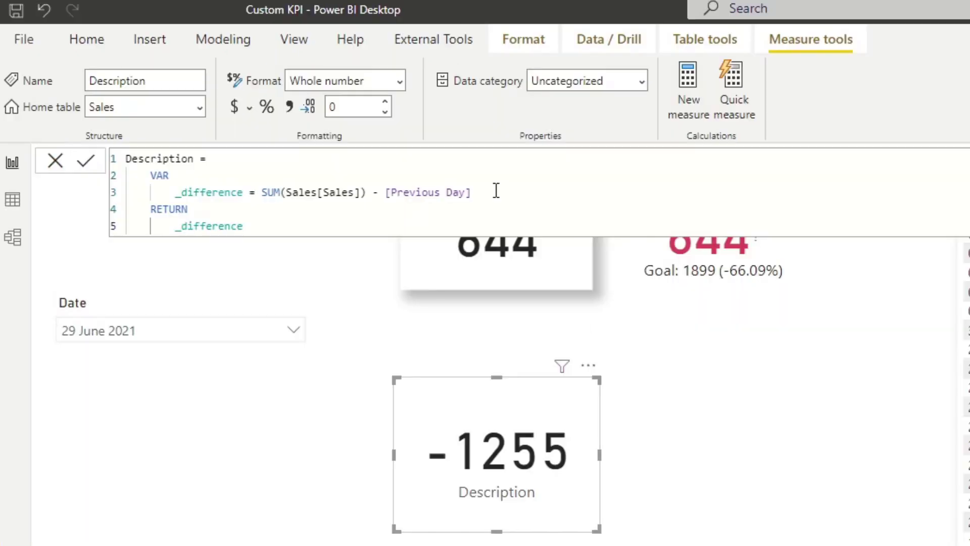
# - Insert a new 'VAR _direction =' line below the _difference variable
pyautogui.click(227, 99)
pyautogui.hotkey('shift', 'Return')
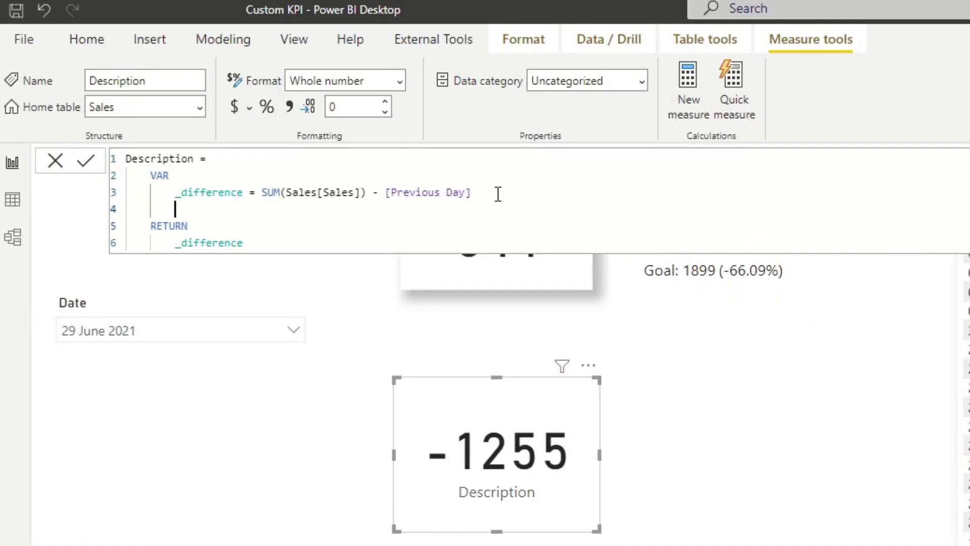
pyautogui.write('VAR')
pyautogui.hotkey('shift', 'Return')
pyautogui.press('Tab')
pyautogui.write('_direci')
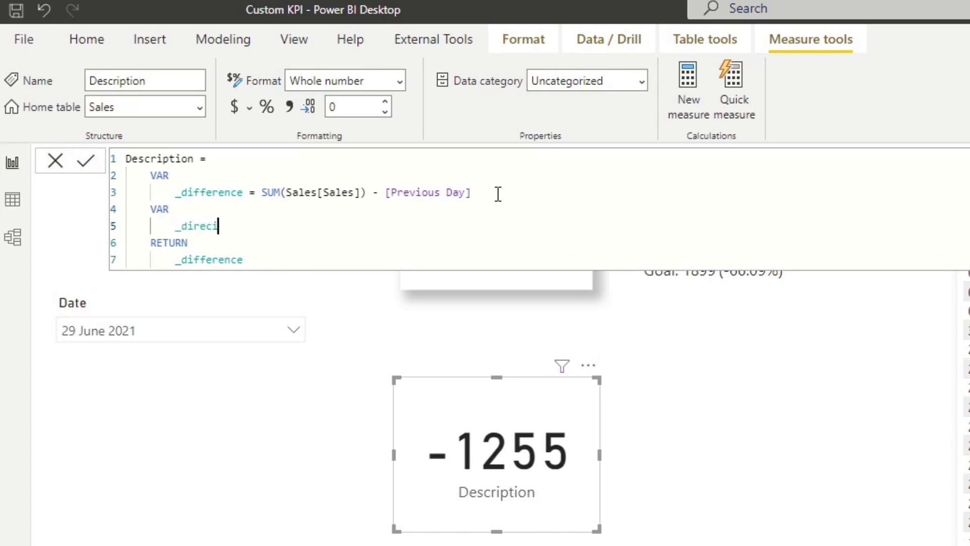
pyautogui.press('BackSpace')
pyautogui.write('tion =')
# - Begin _direction as SWITCH(TRUE(), _difference > 0, ..
pyautogui.hotkey('shift', 'Return')
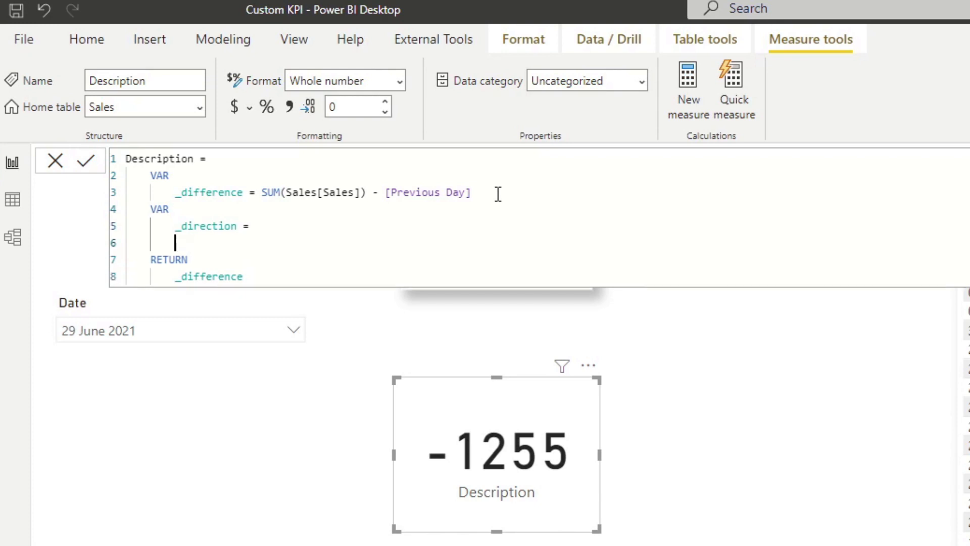
pyautogui.press('Tab')
pyautogui.write('SWITCH()')
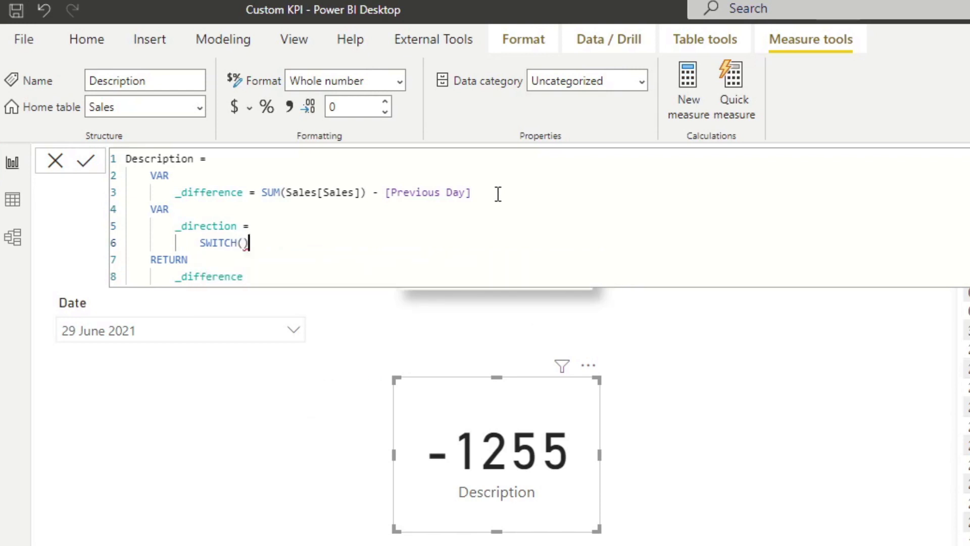
pyautogui.press('Left')
pyautogui.hotkey('shift', 'Return')
pyautogui.write('TRUE()')
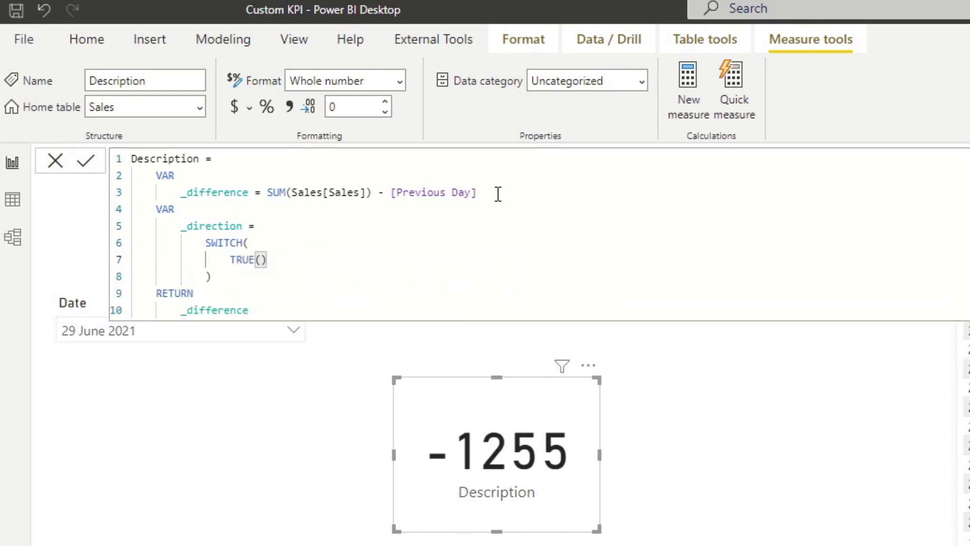
pyautogui.hotkey('shift', 'Return')
pyautogui.write(', ')
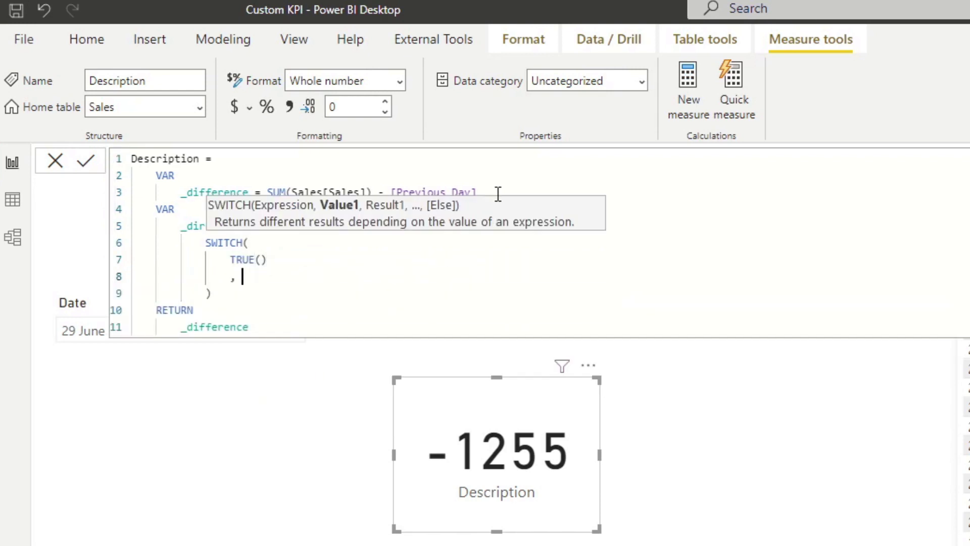
pyautogui.write('_difference > ')
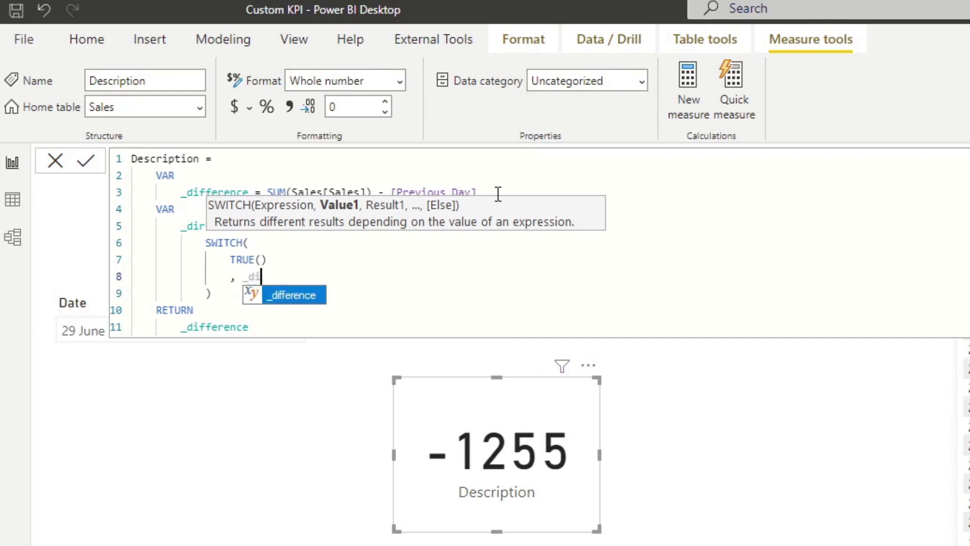
pyautogui.write('0,')
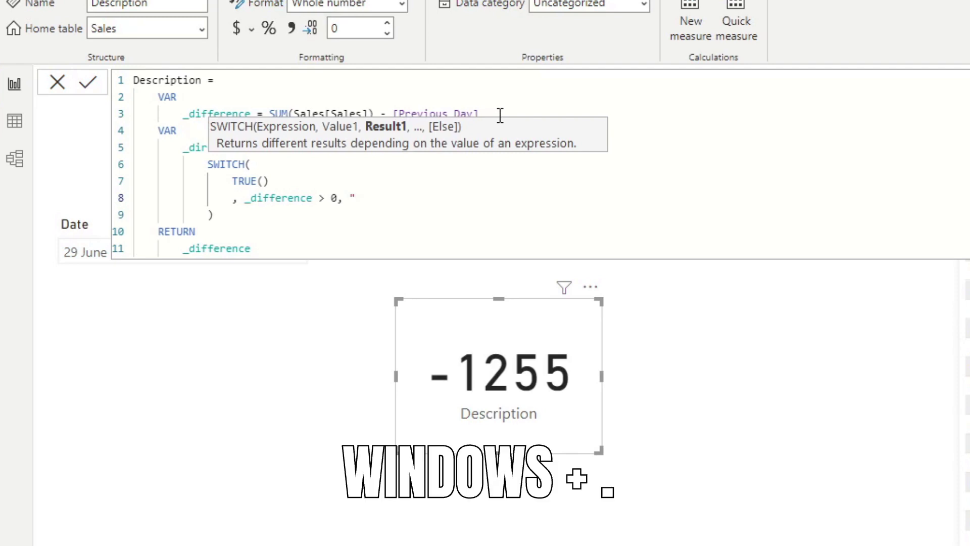
# - Insert the ▲ symbol as the result for _difference > 0
pyautogui.press('super+period')
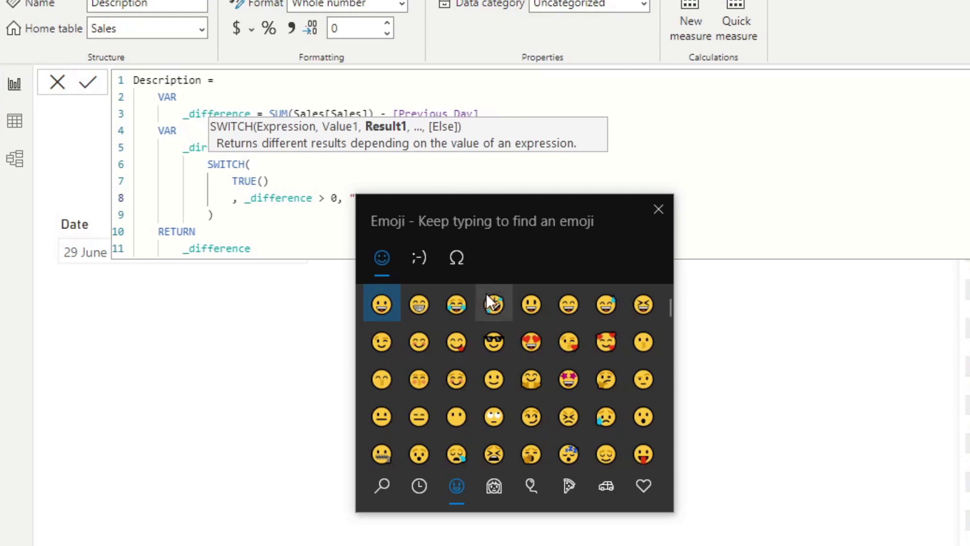
pyautogui.scroll(-1, 457, 389)
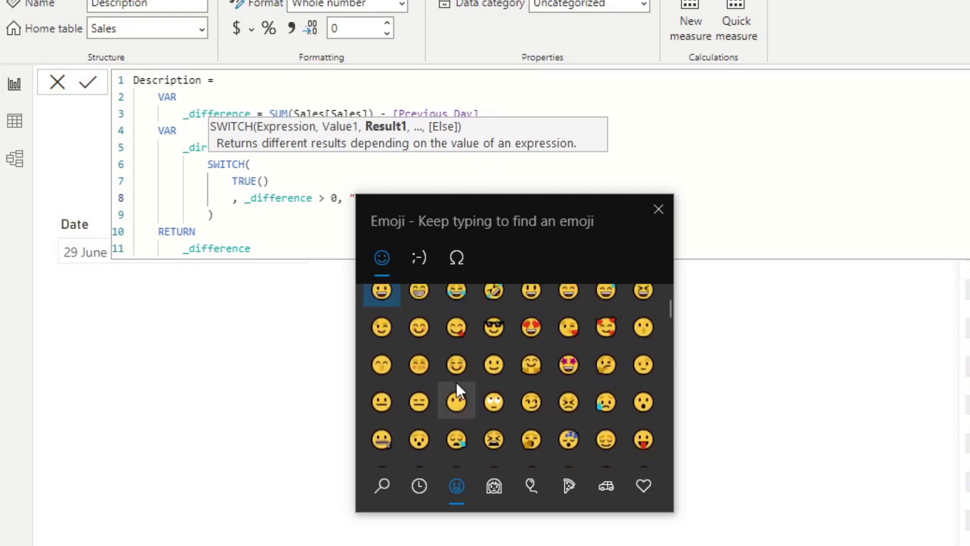
pyautogui.click(419, 258)
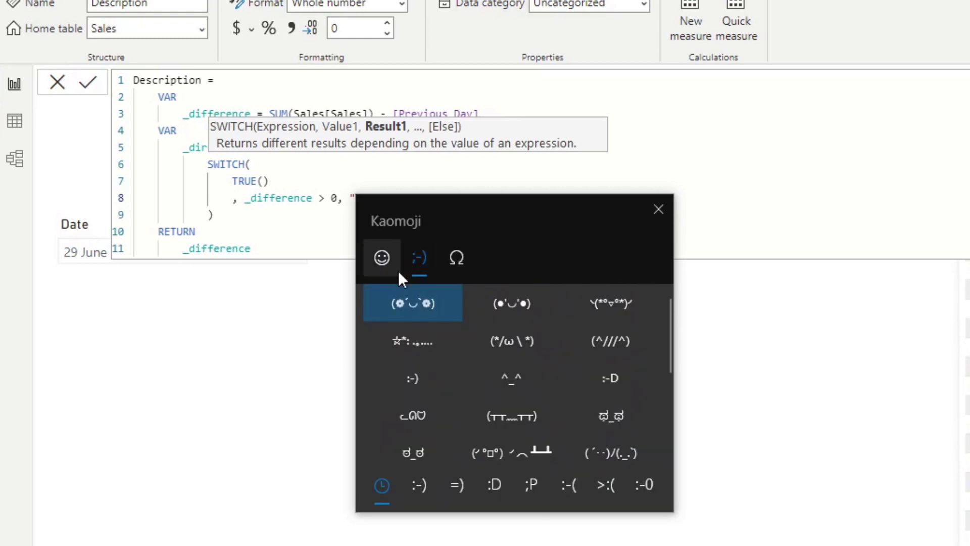
pyautogui.click(456, 259)
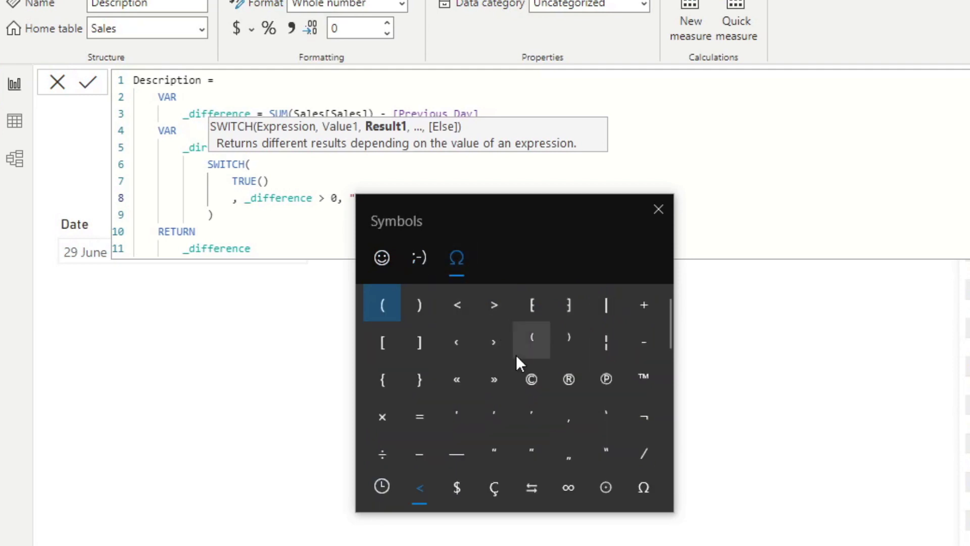
pyautogui.scroll(-6, 516, 355)
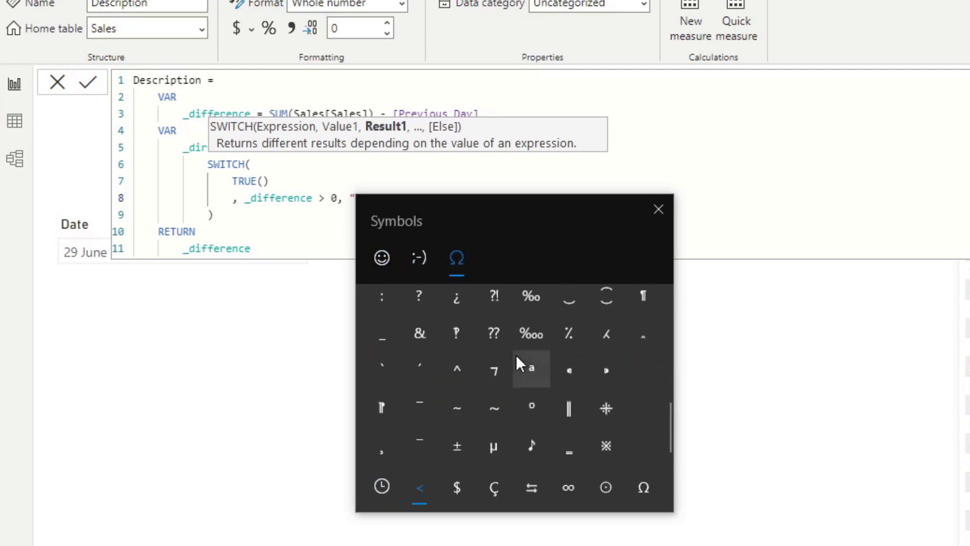
pyautogui.click(528, 488)
pyautogui.scroll(-2, 505, 359)
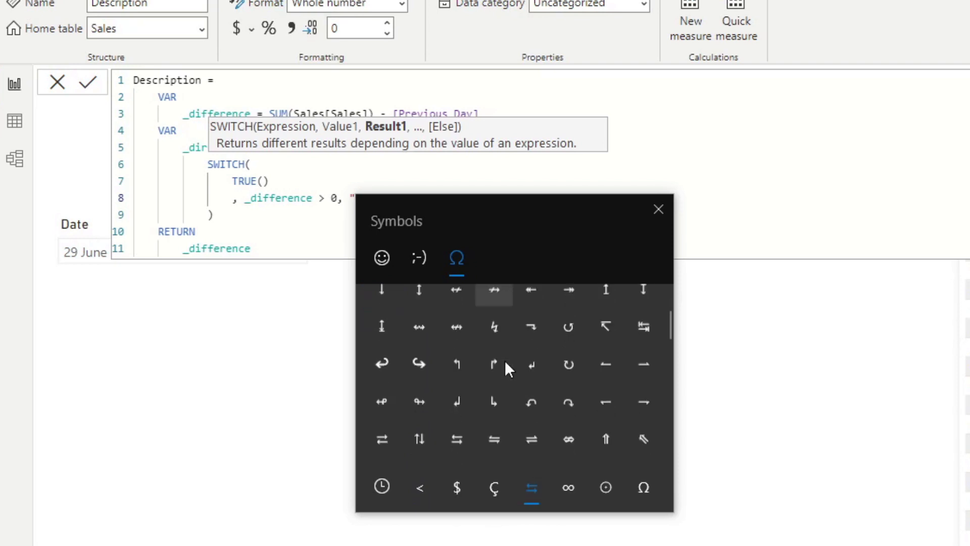
pyautogui.scroll(-5, 505, 359)
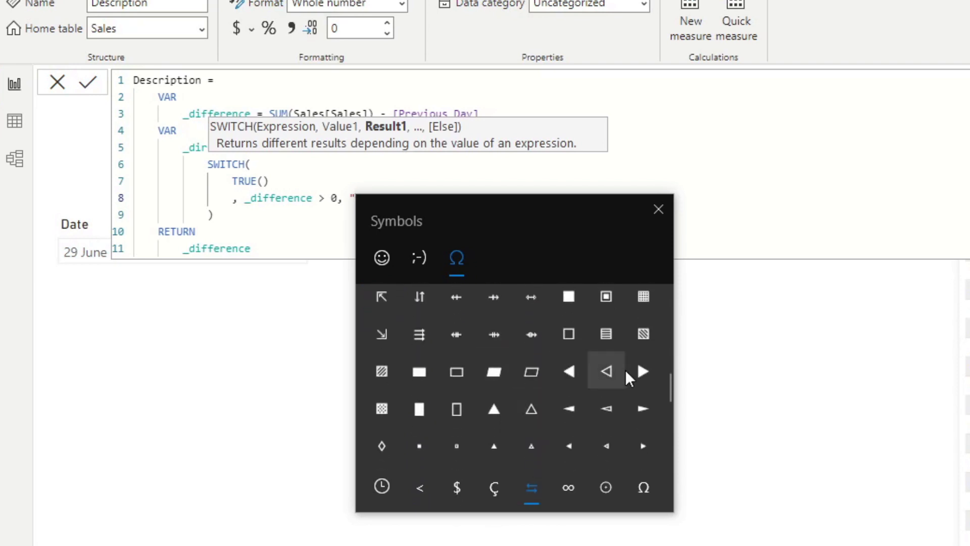
pyautogui.click(494, 408)
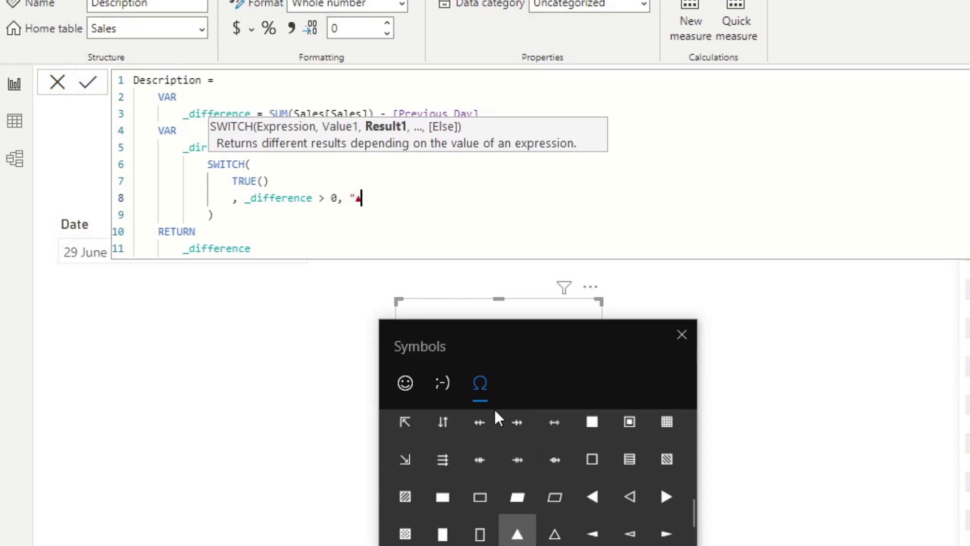
pyautogui.click(376, 200)
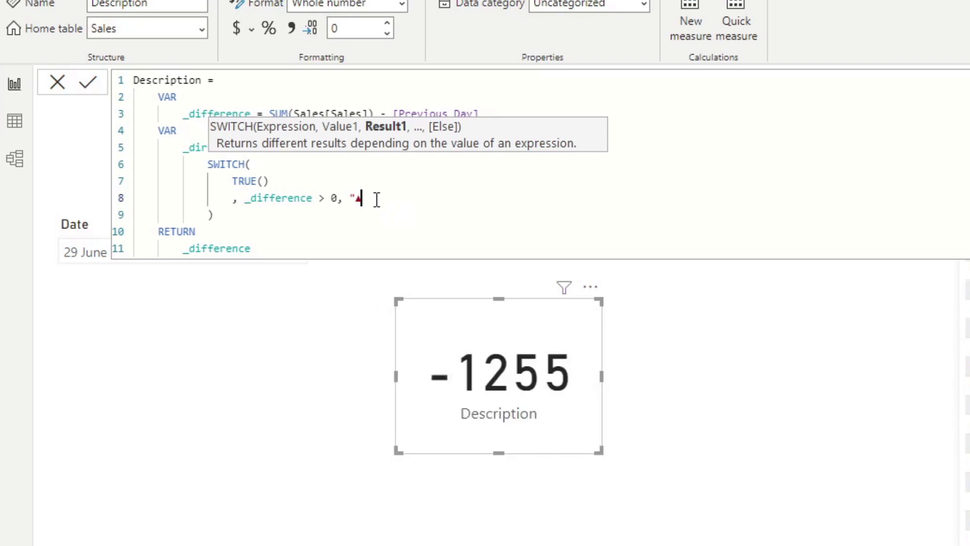
# - Add a _difference < 0 condition returning "▼"
pyautogui.hotkey('shift', 'Return')
pyautogui.write(', ')
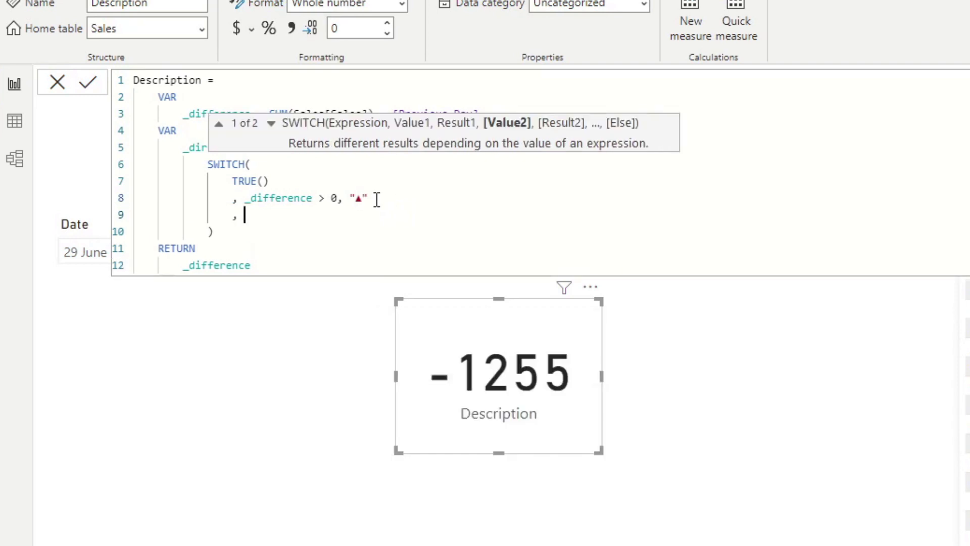
pyautogui.write('_difference ')
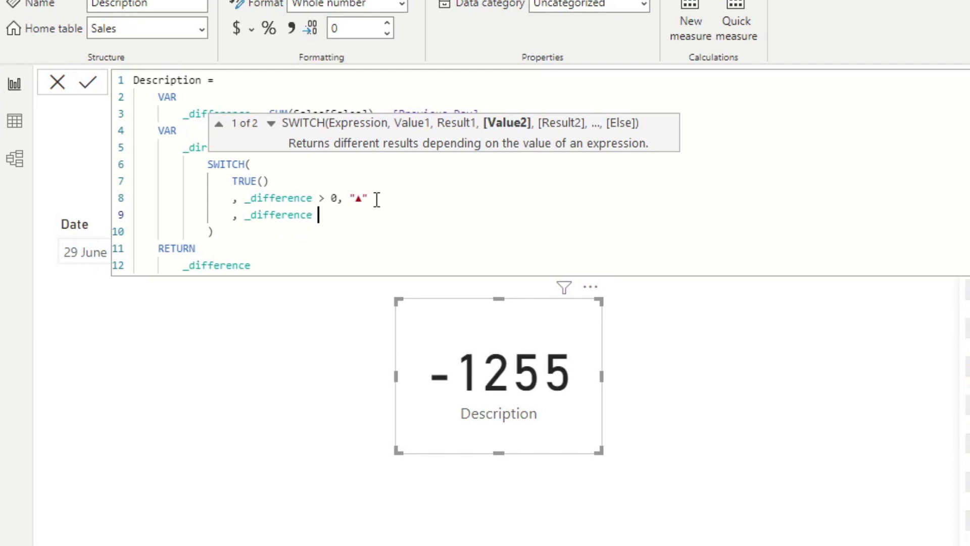
pyautogui.write('< 0, ""')
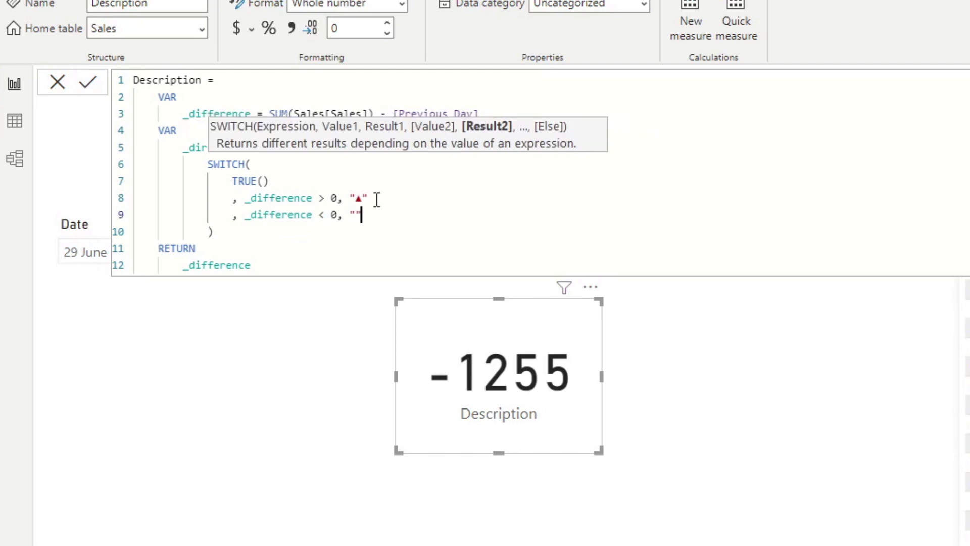
pyautogui.press('super+period')
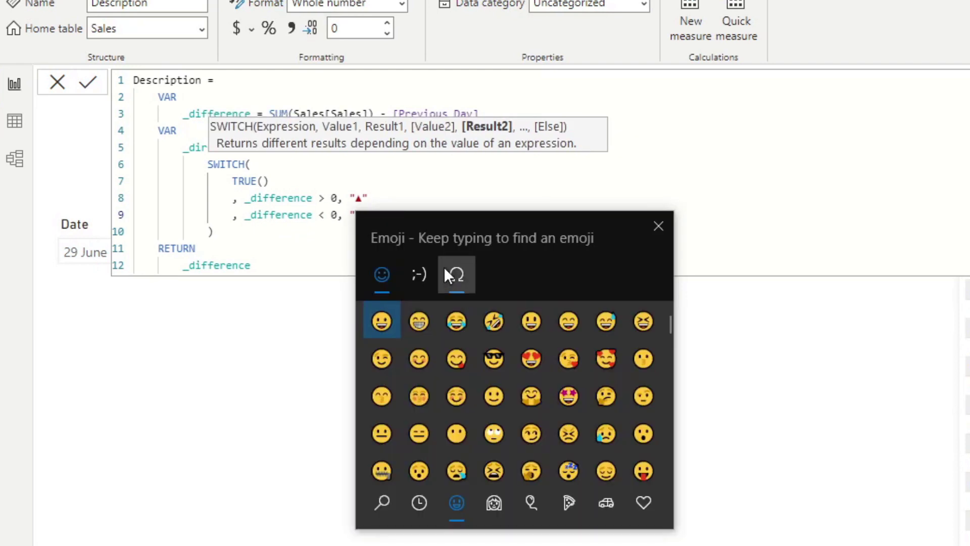
pyautogui.click(456, 275)
pyautogui.scroll(-5, 538, 417)
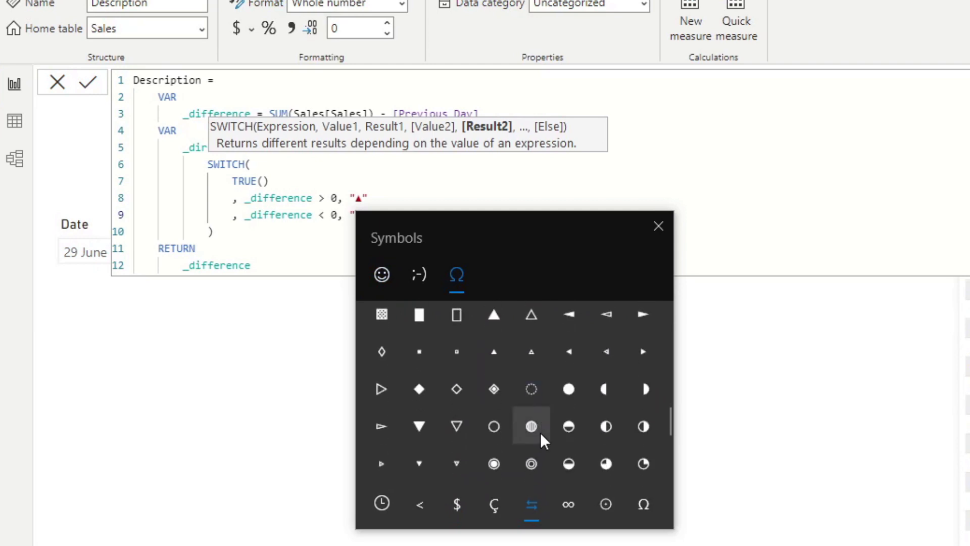
pyautogui.click(419, 426)
pyautogui.click(386, 214)
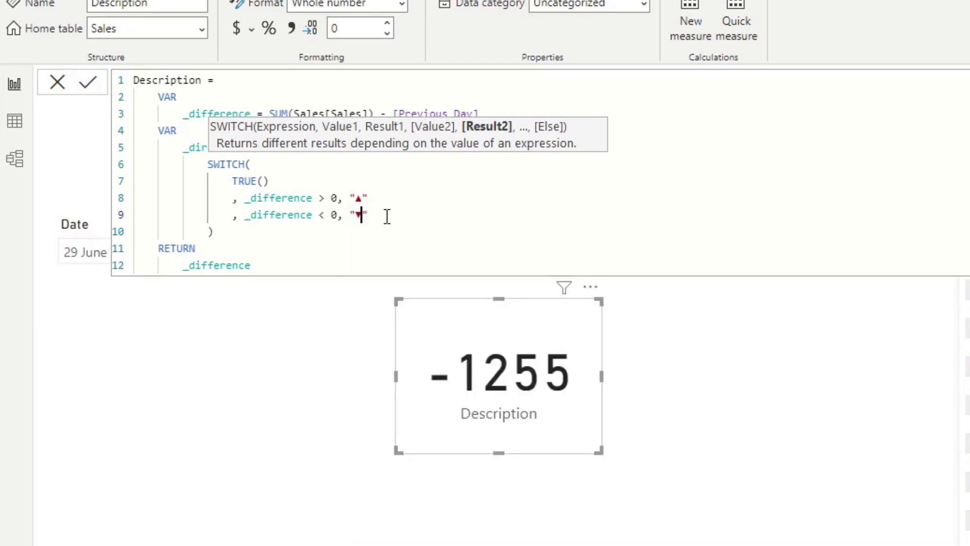
# - Add a "•" fallback result for no change
pyautogui.press('Return')
pyautogui.write(', ')
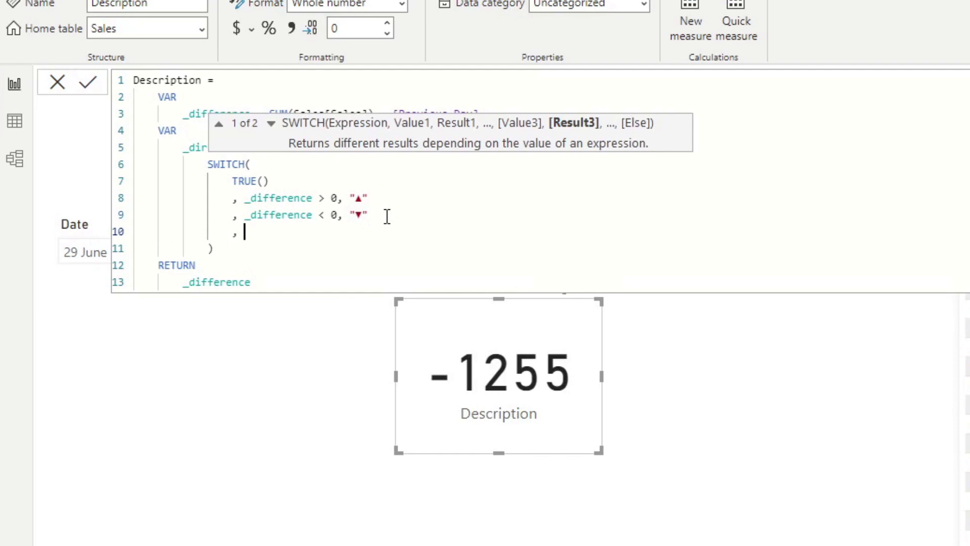
pyautogui.write('"')
pyautogui.press('super+period')
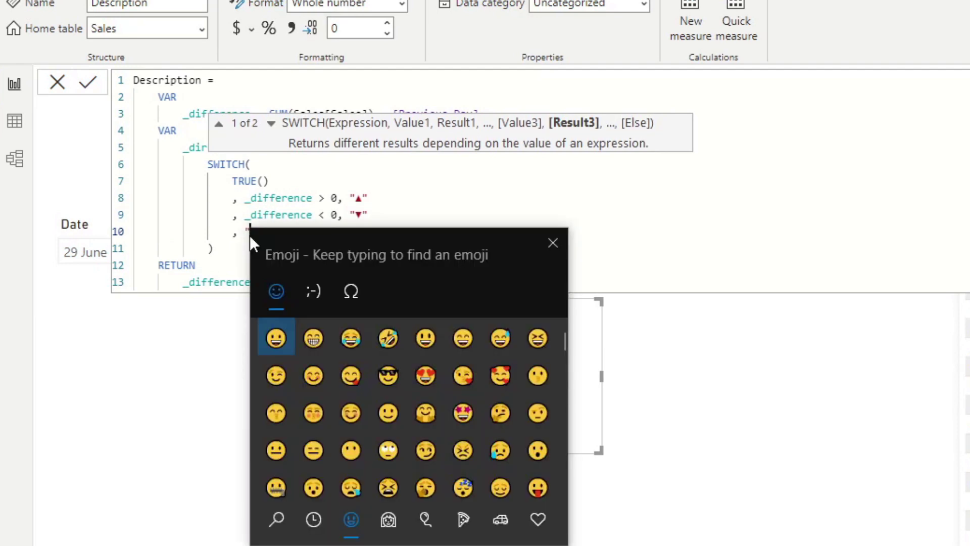
pyautogui.click(350, 291)
pyautogui.scroll(-10, 410, 420)
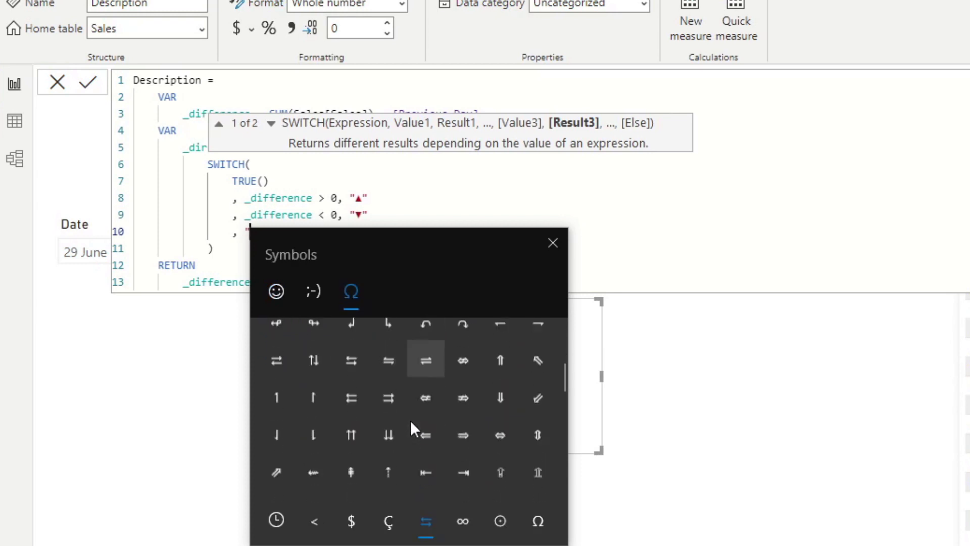
pyautogui.click(419, 427)
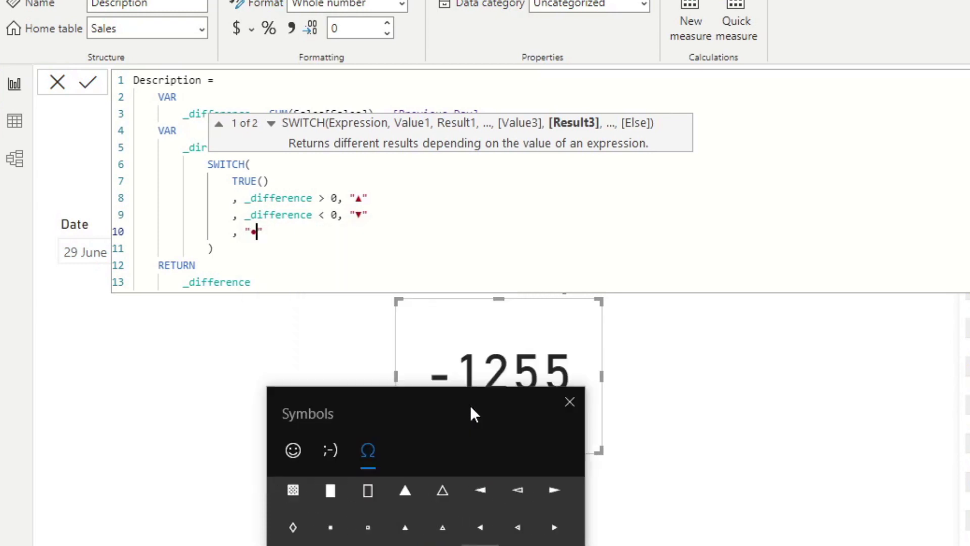
pyautogui.press('Escape')
# - Change the RETURN value to _direction & " " & _difference and commit the measure
pyautogui.doubleClick(232, 282)
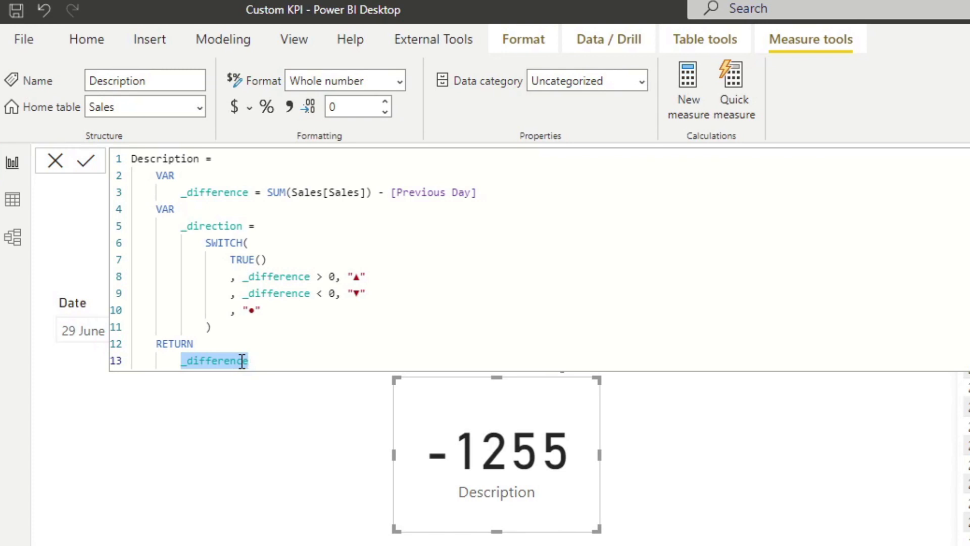
pyautogui.press('BackSpace')
pyautogui.write('_')
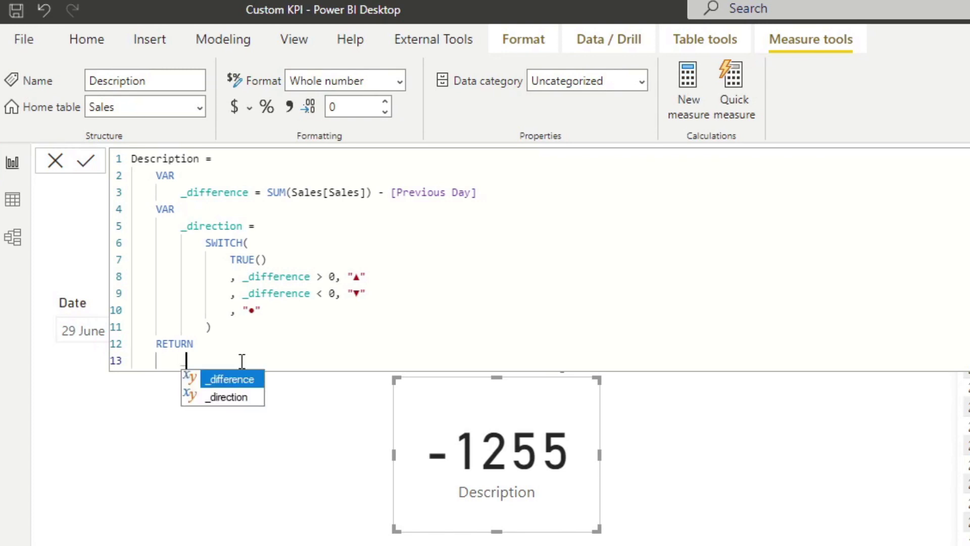
pyautogui.write('d')
pyautogui.press('Down')
pyautogui.press('Tab')
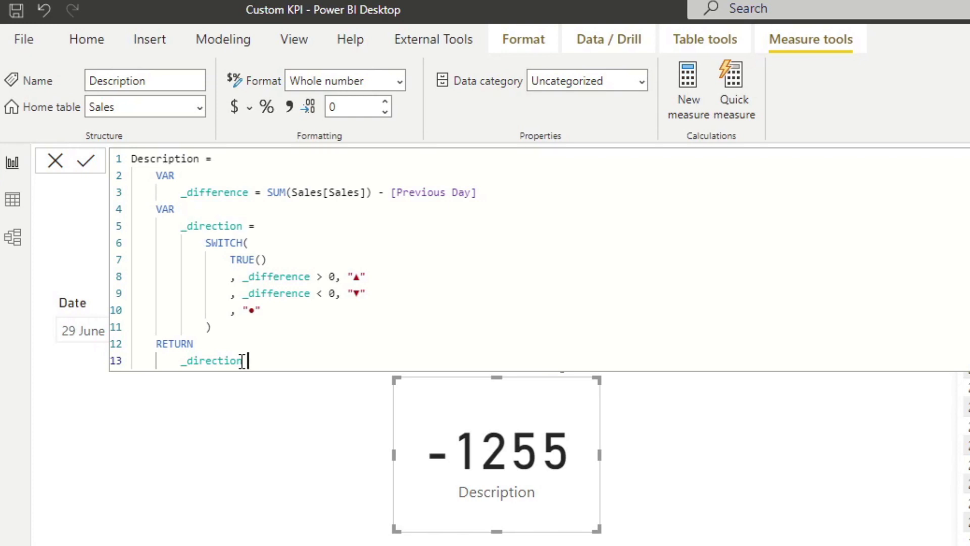
pyautogui.write('&')
pyautogui.write(' ""')
pyautogui.write('" ')
pyautogui.write('& ')
pyautogui.write('_difference')
pyautogui.press('Return')
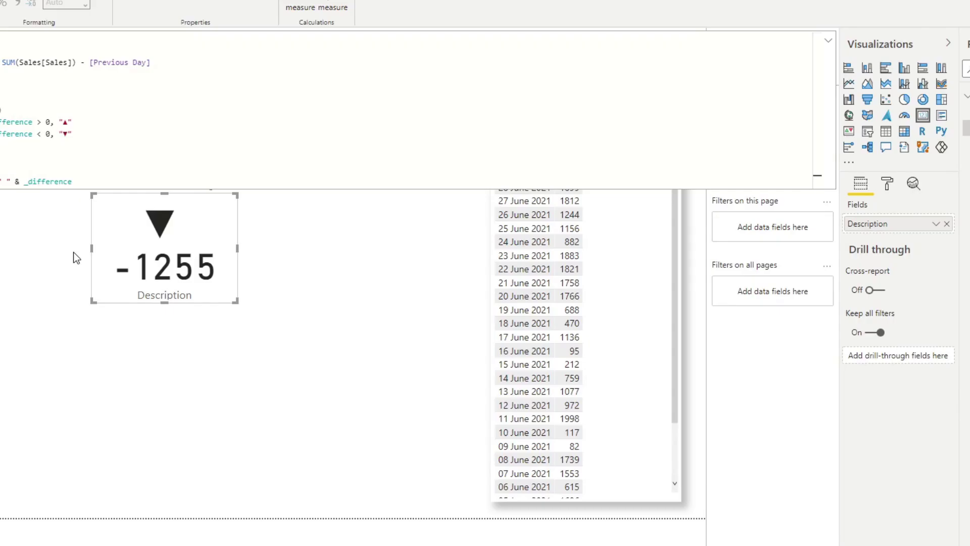
# - Drag the Description card's edge wider so ▼ and -1255 share one line
pyautogui.click(74, 252)
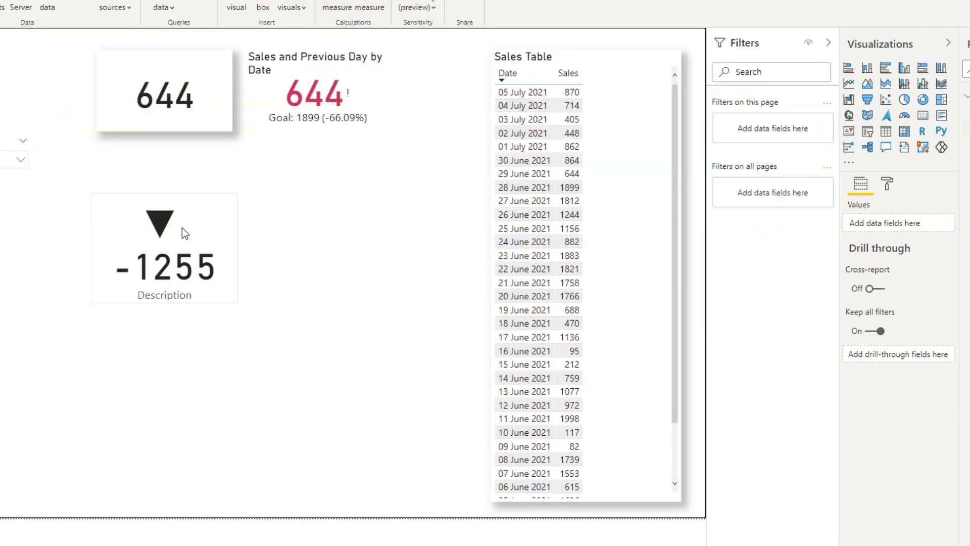
pyautogui.click(222, 250)
pyautogui.moveTo(237, 252)
pyautogui.mouseDown()
pyautogui.moveTo(304, 250)
pyautogui.moveTo(233, 246)
pyautogui.mouseUp()
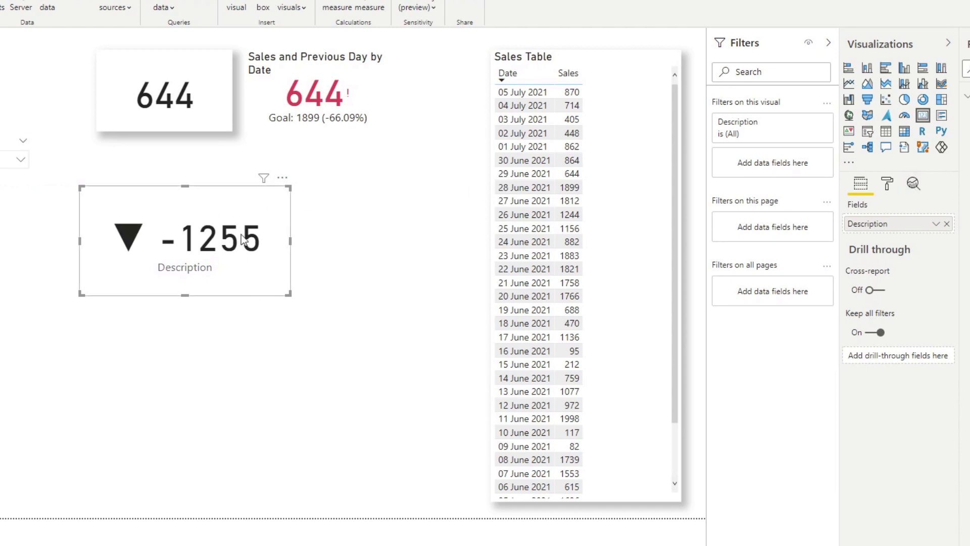
# - Format the Description card: data label text size 20, category label off, background off
pyautogui.moveTo(207, 255)
pyautogui.mouseDown()
pyautogui.moveTo(192, 196)
pyautogui.moveTo(203, 255)
pyautogui.mouseUp()
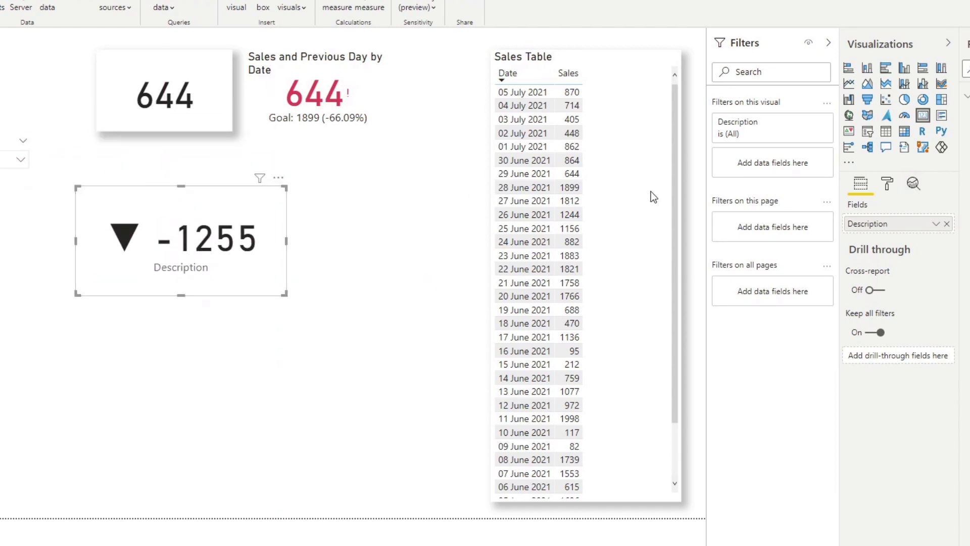
pyautogui.click(888, 185)
pyautogui.click(874, 260)
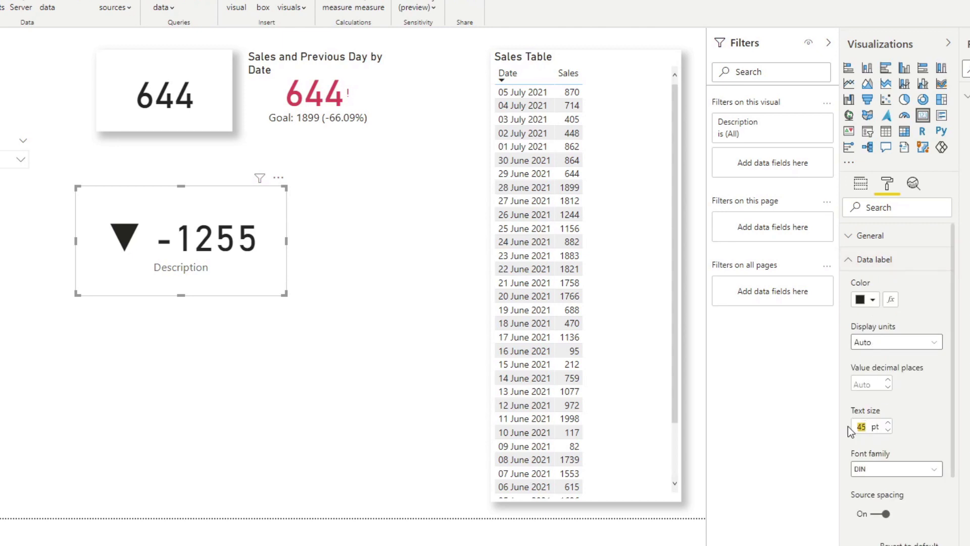
pyautogui.write('20')
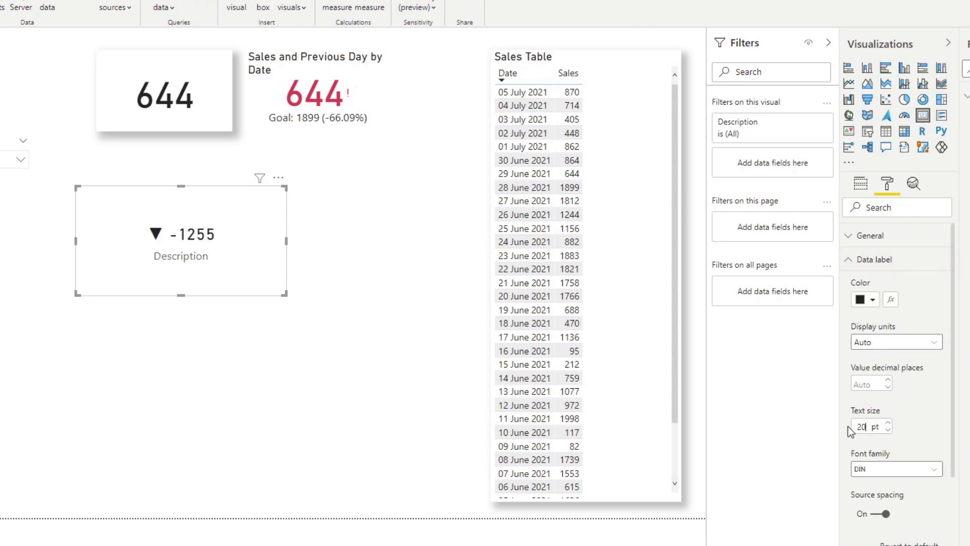
pyautogui.click(861, 182)
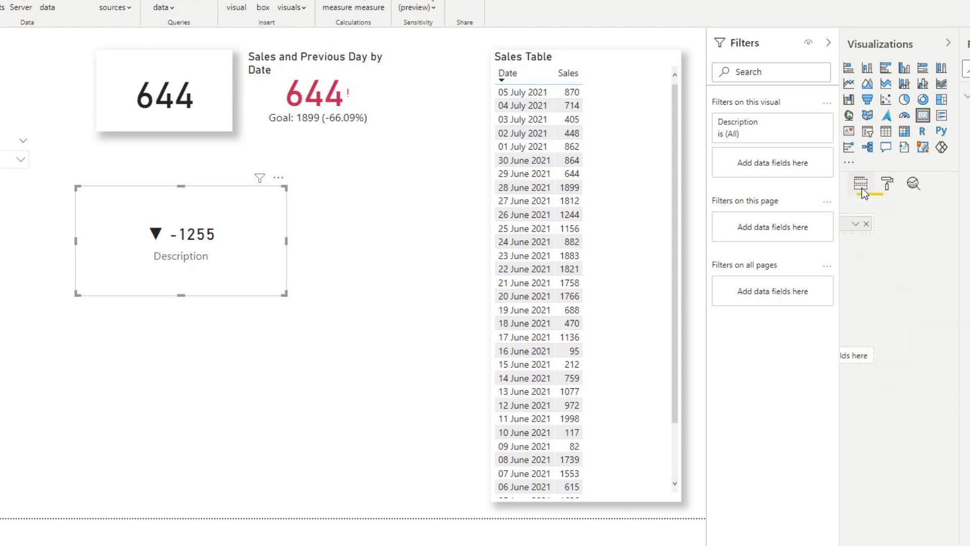
pyautogui.click(888, 183)
pyautogui.click(921, 283)
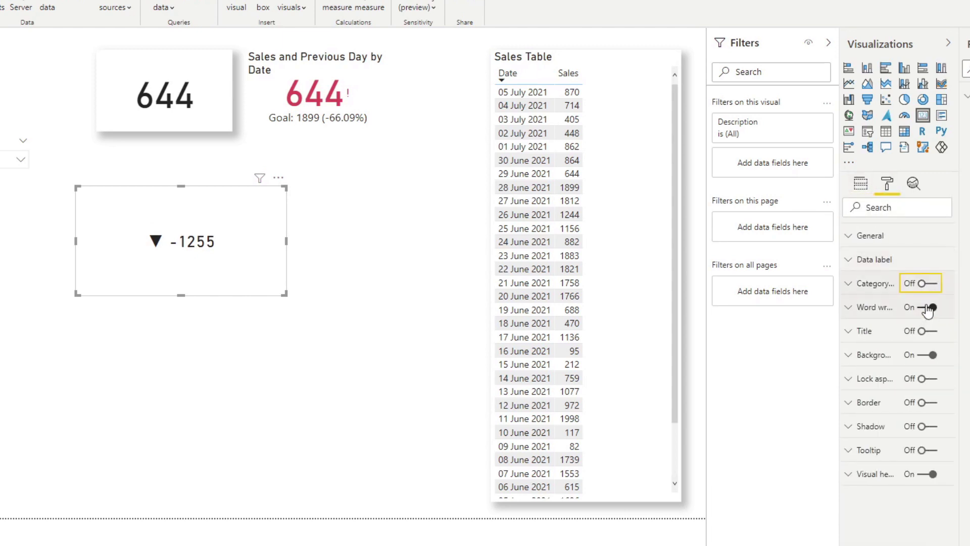
pyautogui.click(930, 355)
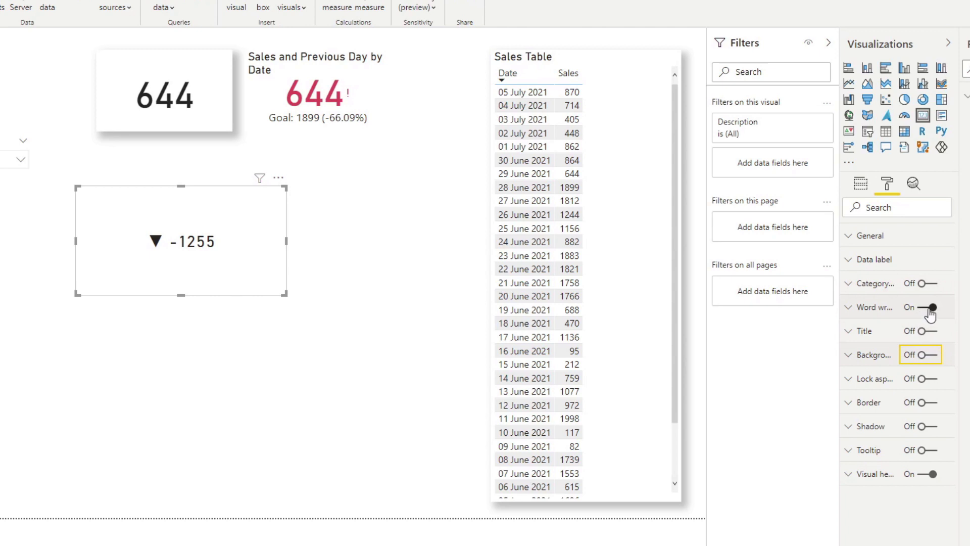
# - Move the Description card onto the 644 card, shrink its frame and set ▼ -1255 beneath 644
pyautogui.moveTo(185, 279); pyautogui.dragTo(171, 151)
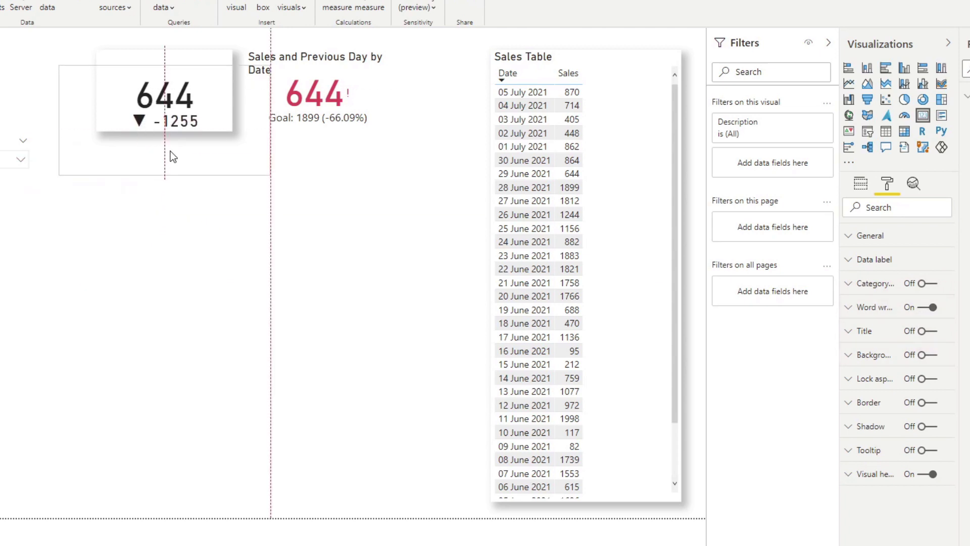
pyautogui.moveTo(268, 173); pyautogui.dragTo(234, 116)
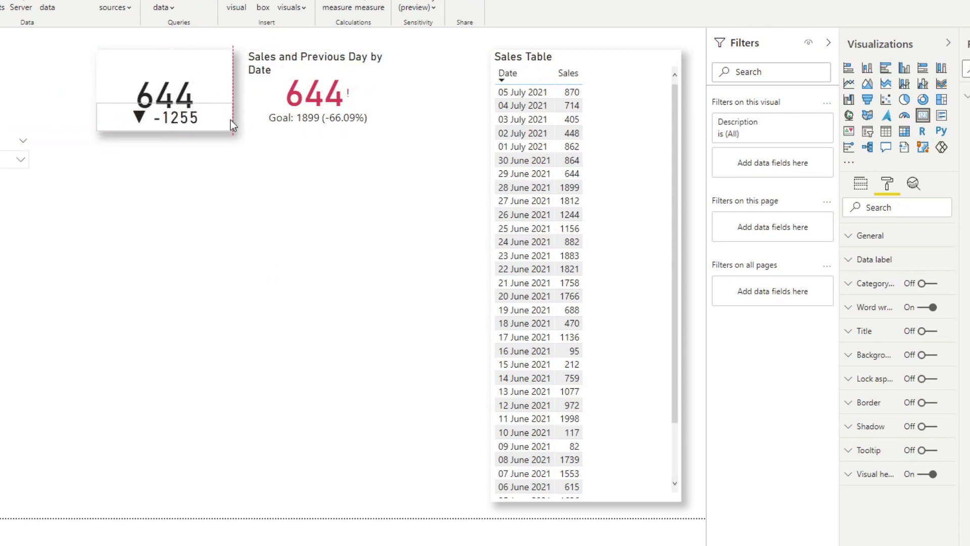
pyautogui.moveTo(169, 111); pyautogui.dragTo(167, 114)
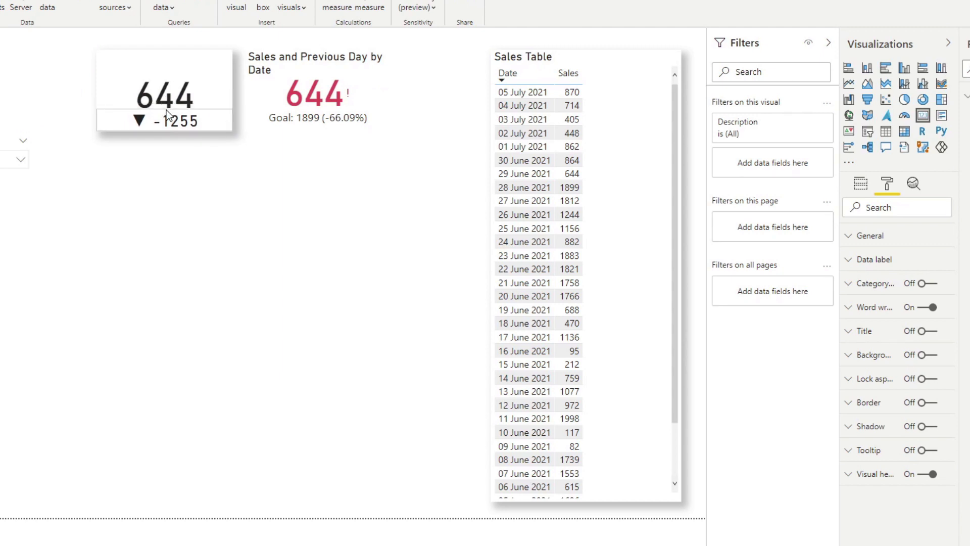
pyautogui.click(188, 181)
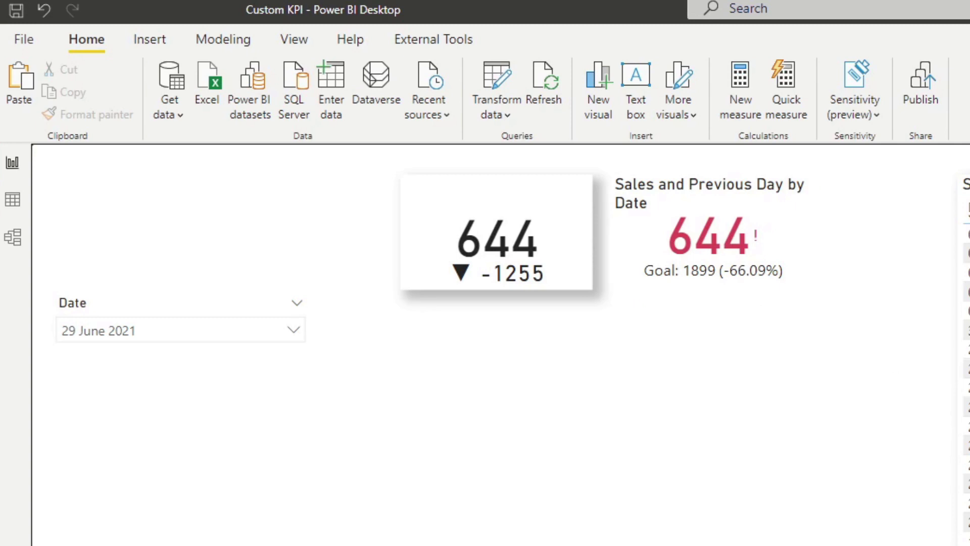
# - Add a new VAR _percentChange = line after the SWITCH block in the Description measure
pyautogui.click(280, 333)
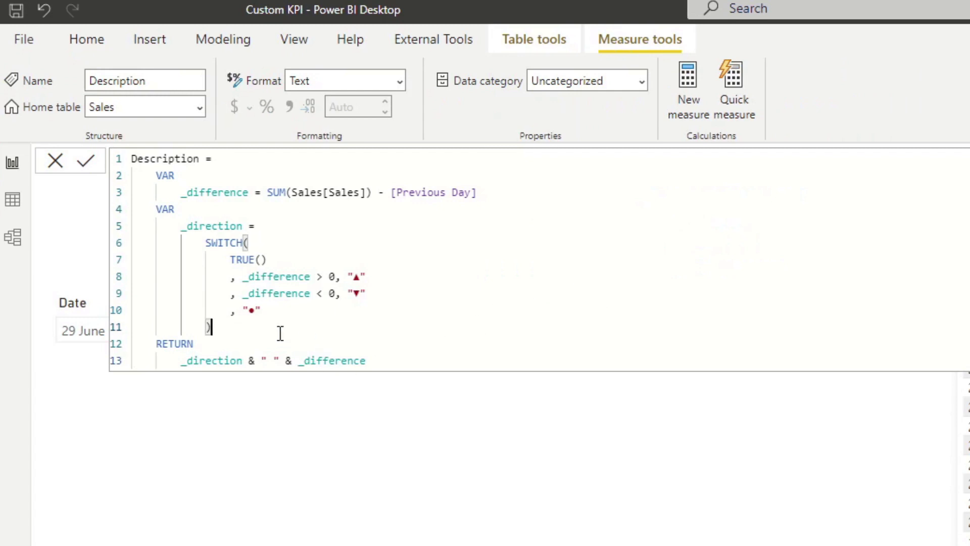
pyautogui.press('Return')
pyautogui.press('BackSpace')
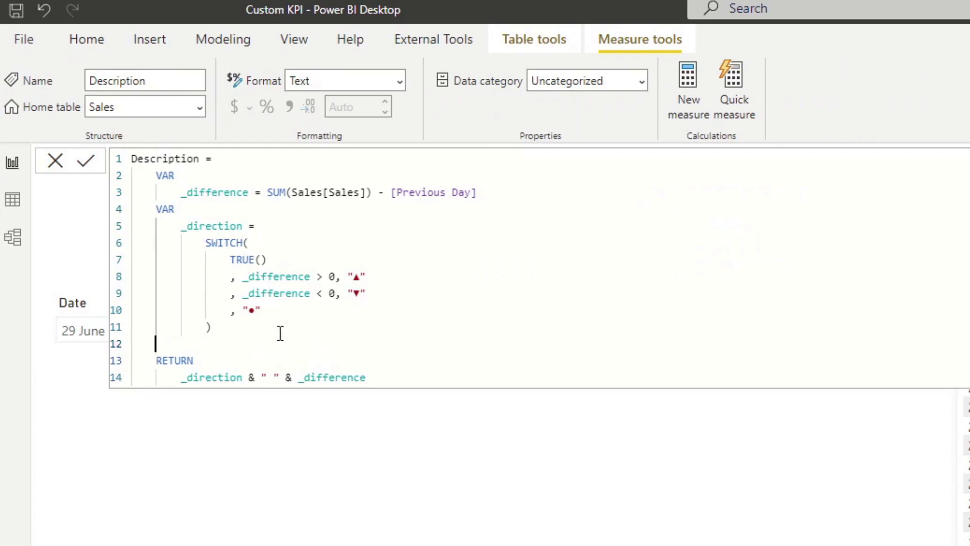
pyautogui.write('VAR')
pyautogui.press('Return')
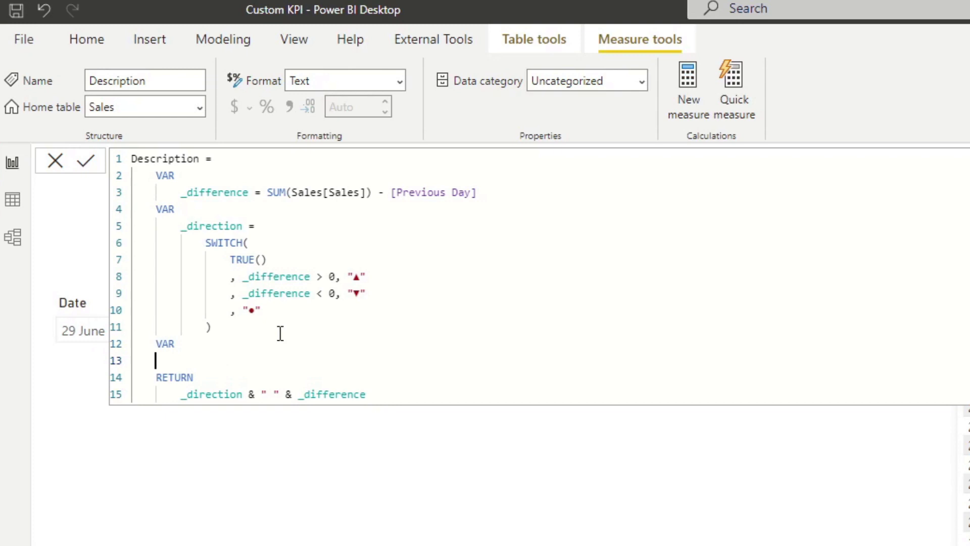
pyautogui.press('Tab')
pyautogui.write('_perc')
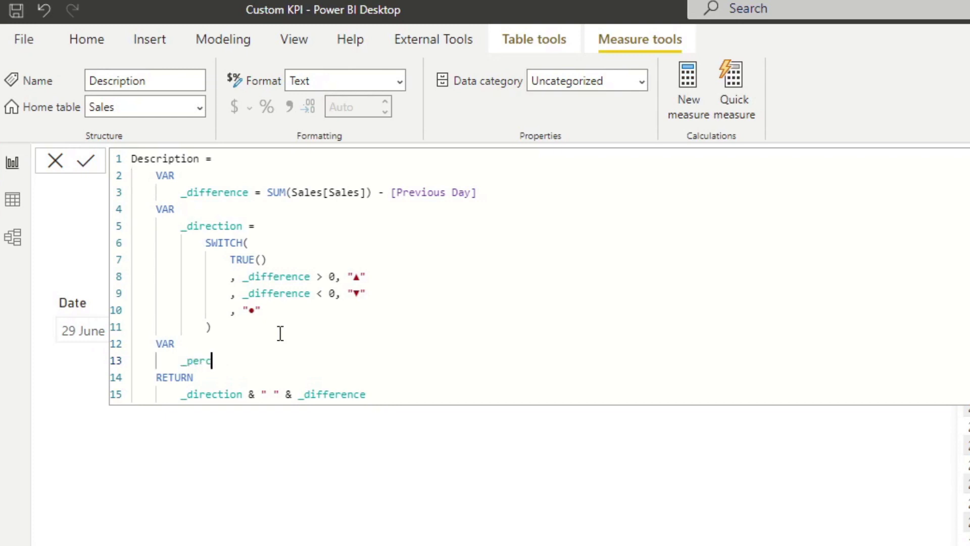
pyautogui.write('entChange =')
pyautogui.press('Return')
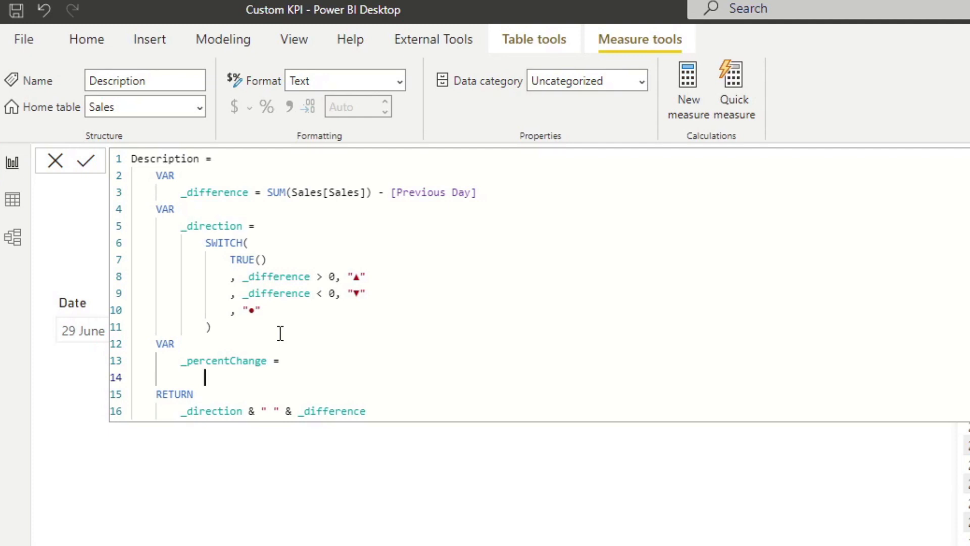
# - Define _percentChange as _difference / [Previous Day] using the IntelliSense suggestions
pyautogui.write('_')
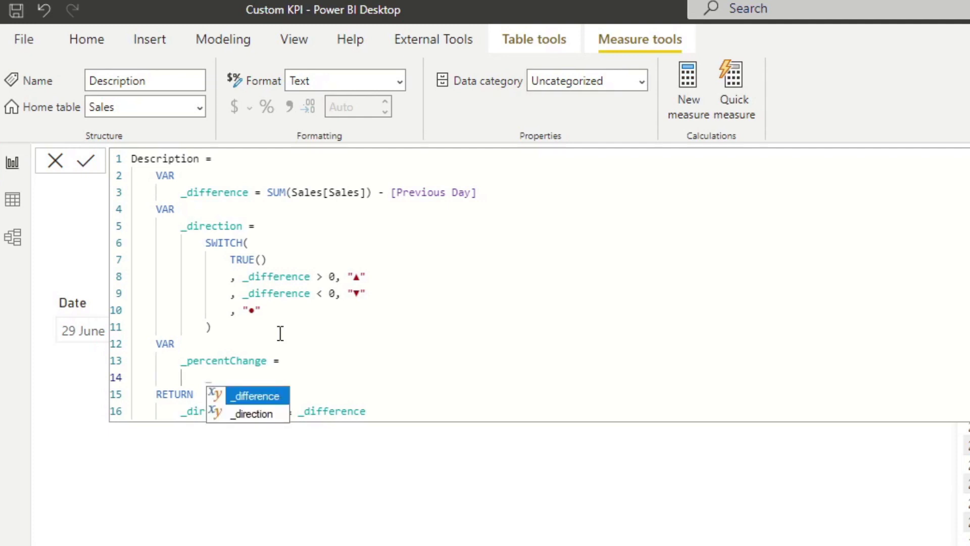
pyautogui.press('Down')
pyautogui.press('Up')
pyautogui.press('Tab')
pyautogui.write('/ ')
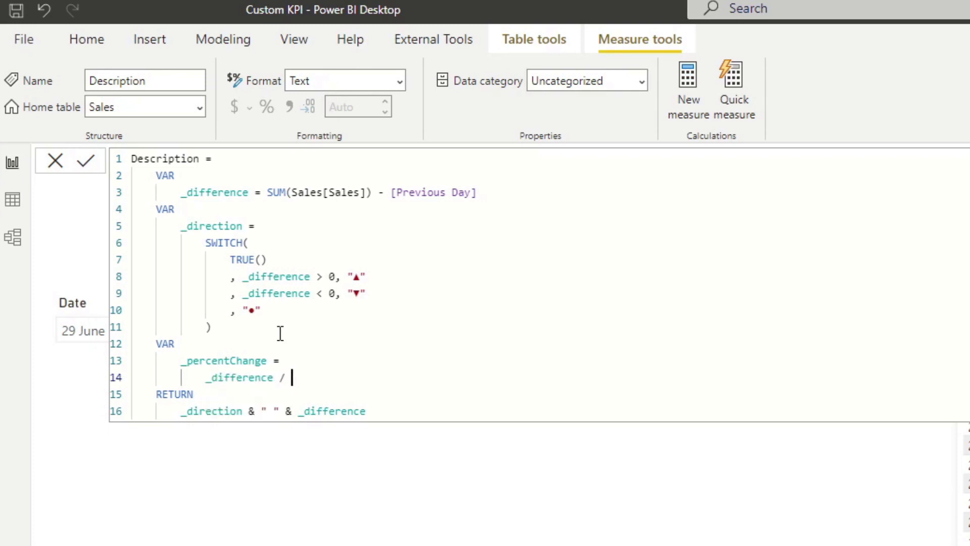
pyautogui.write('[Previous')
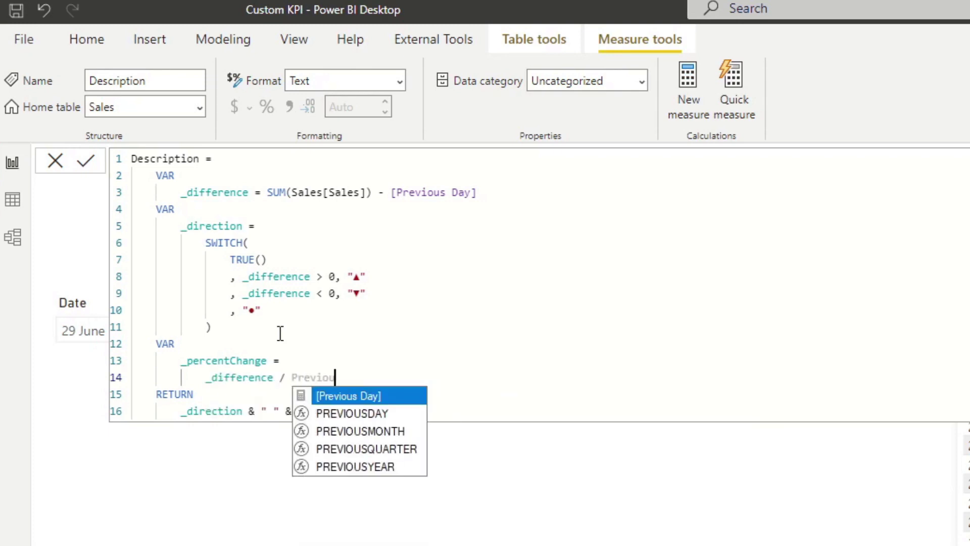
pyautogui.press('Tab')
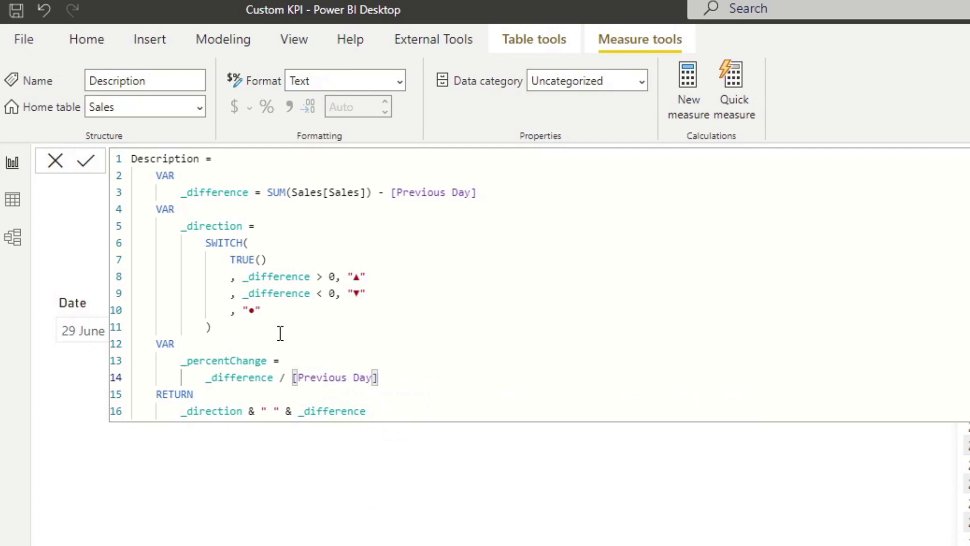
pyautogui.click(252, 395)
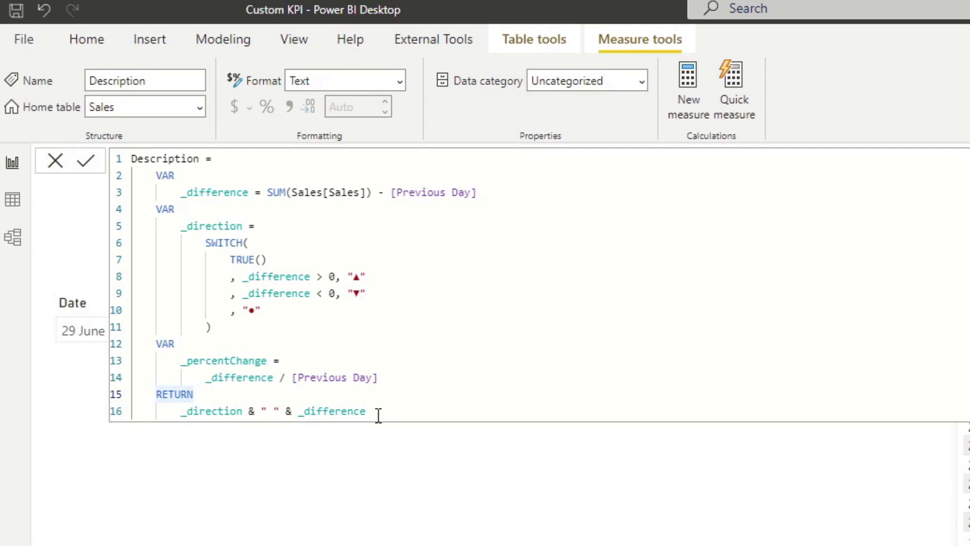
# - Replace _difference in the RETURN line with FORMAT(_percentChange
pyautogui.tripleClick(199, 416)
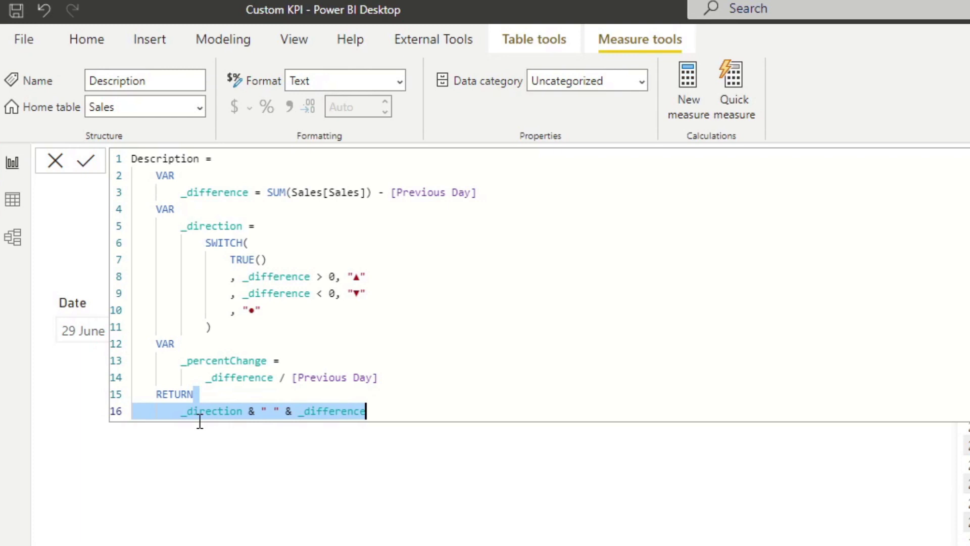
pyautogui.click(273, 411)
pyautogui.moveTo(377, 412); pyautogui.dragTo(298, 410)
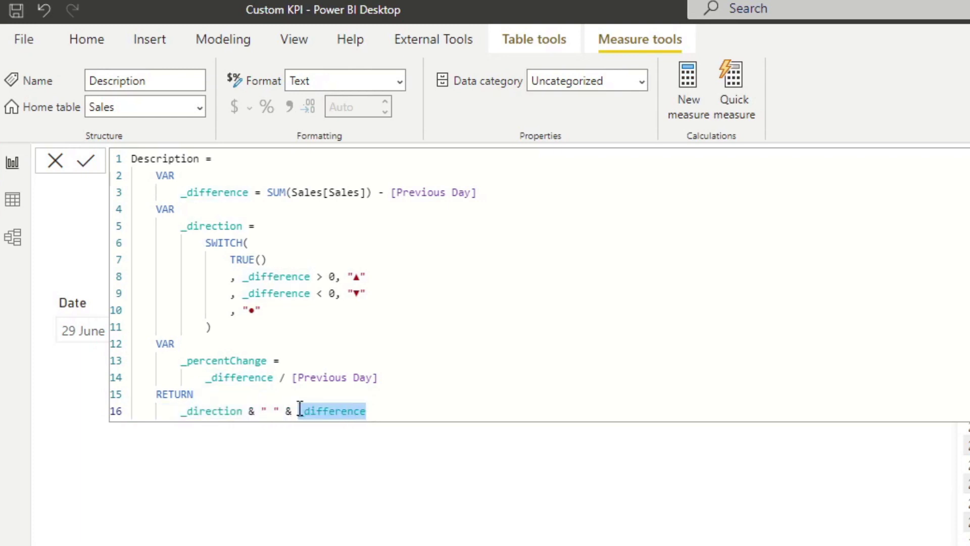
pyautogui.press('BackSpace')
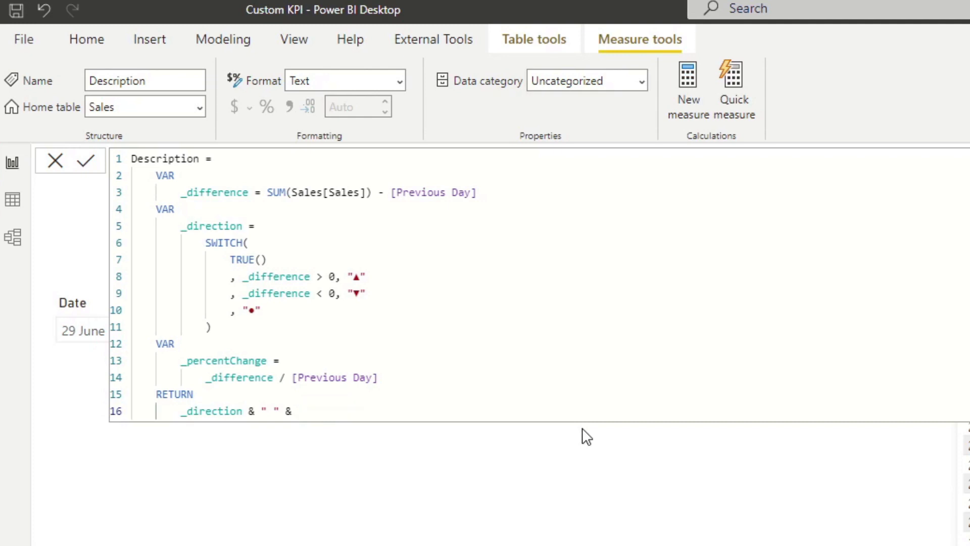
pyautogui.write('_percentChange')
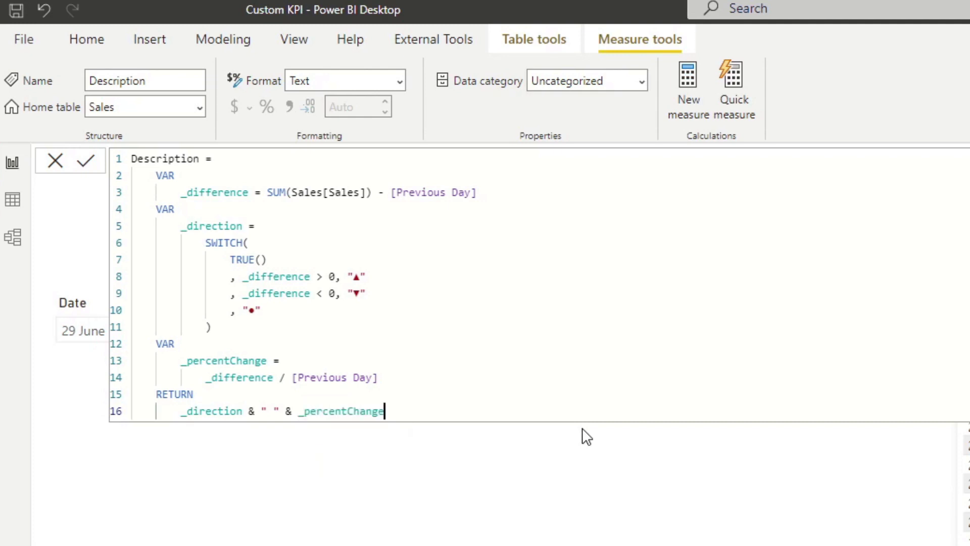
pyautogui.hotkey('ctrl', 'Left')
pyautogui.write('FORM')
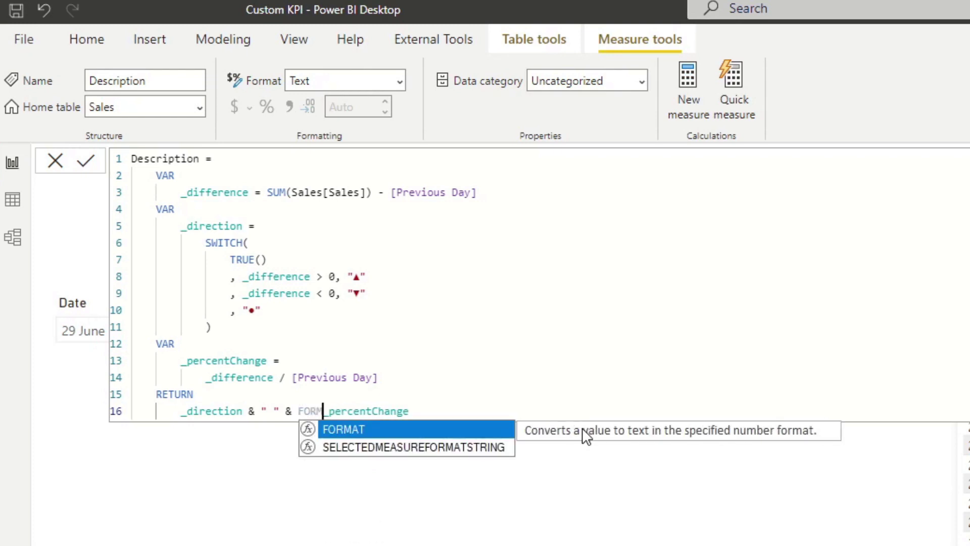
pyautogui.write('AT(')
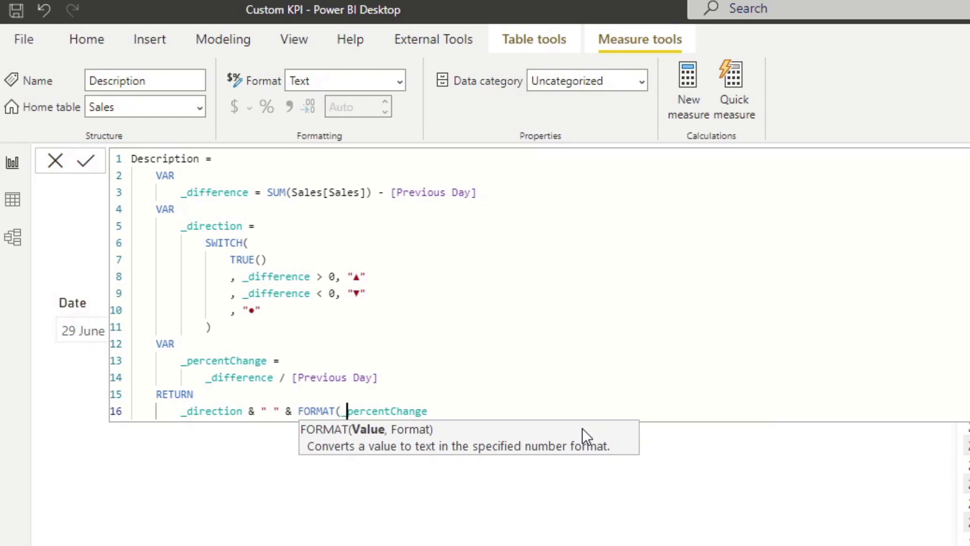
# - Finish the return with the "##.##%" format and " (" & [Previous Day] & ")", then commit
pyautogui.press('End')
pyautogui.write(', "')
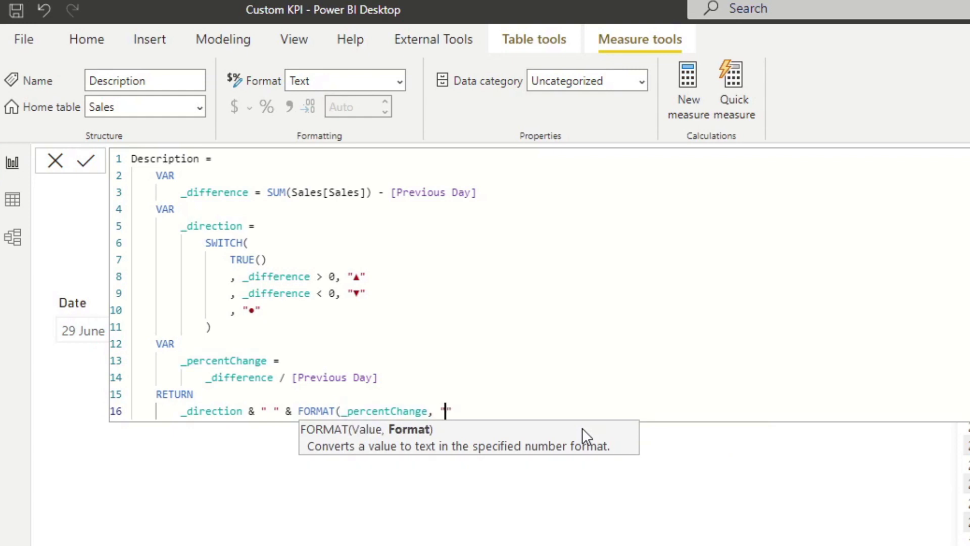
pyautogui.write('##.##%")')
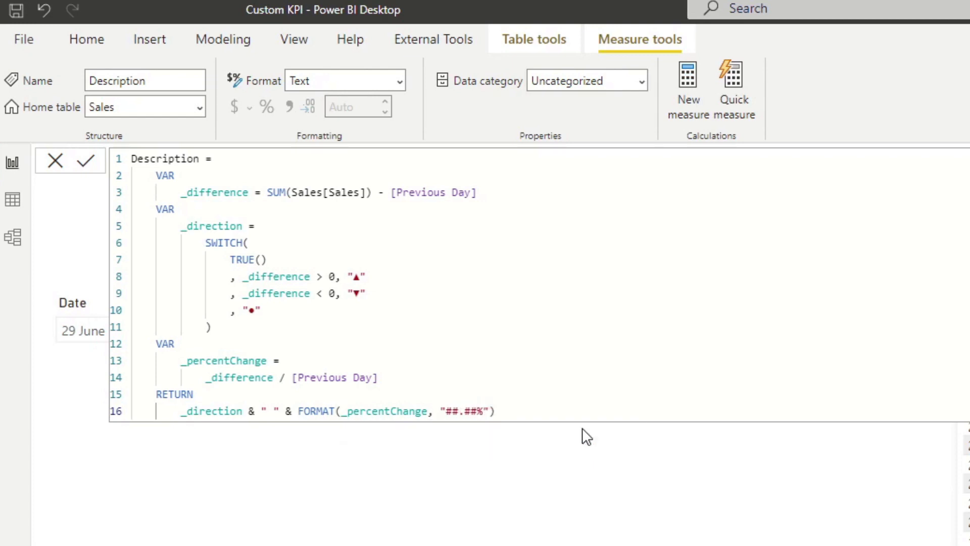
pyautogui.write(' & & " (" &')
pyautogui.click(603, 405)
pyautogui.write('Previous')
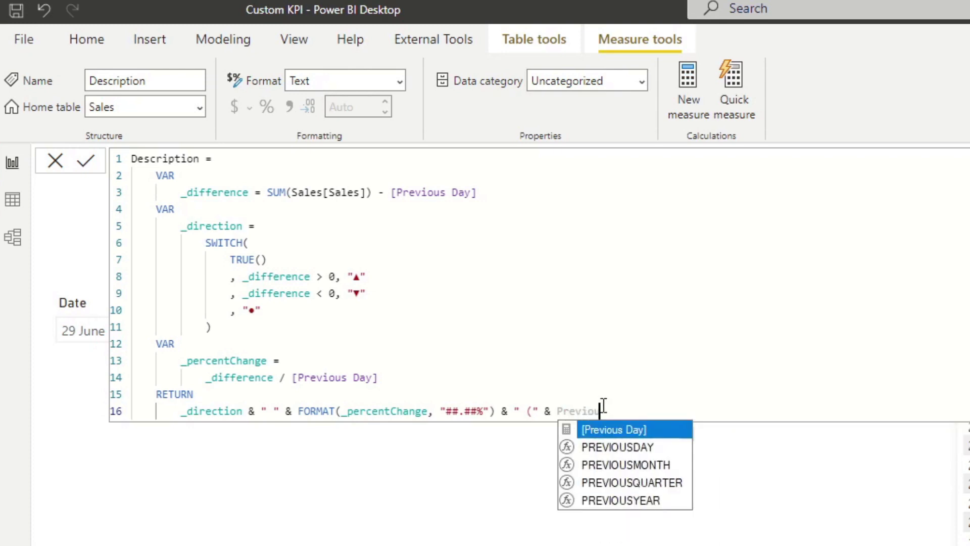
pyautogui.press('Tab')
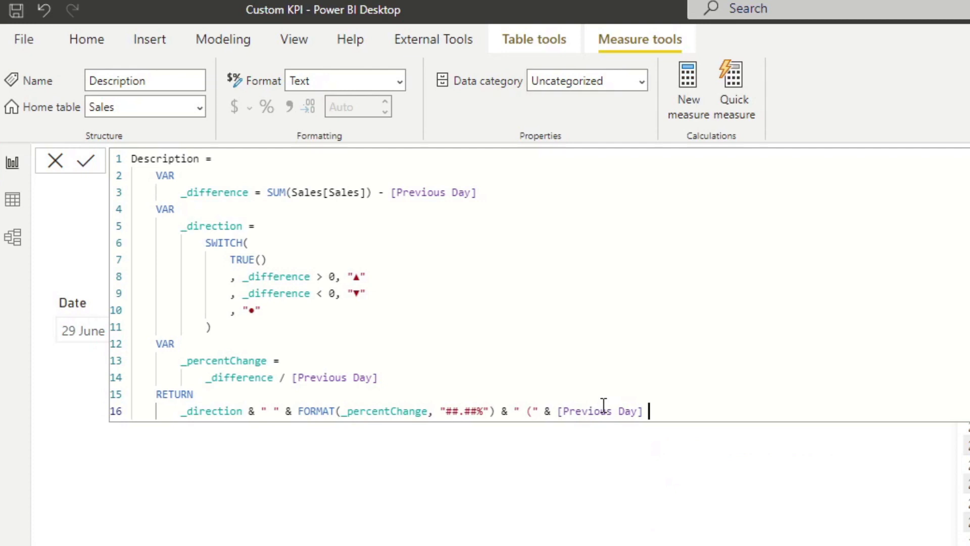
pyautogui.write('& ")')
pyautogui.press('Return')
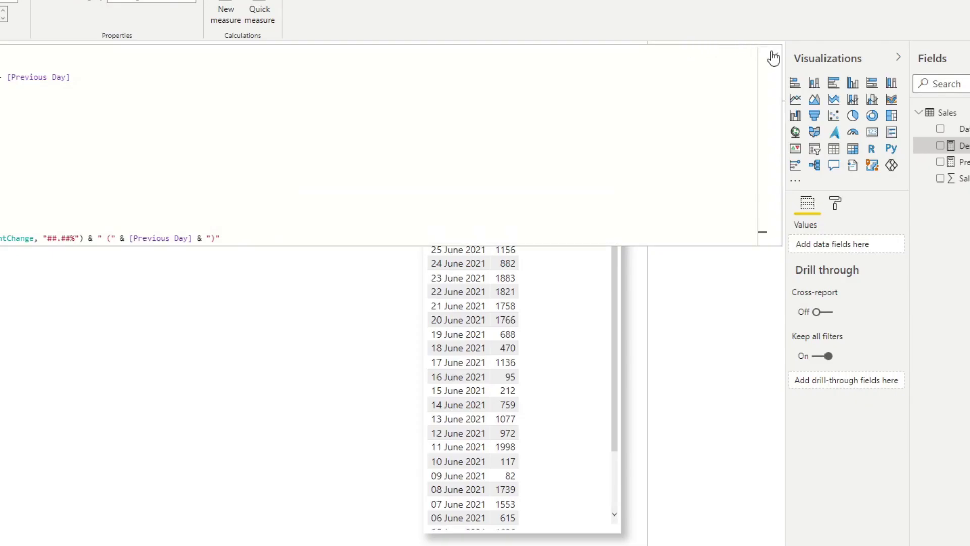
# - Lower the KPI card's data label text size to 16
pyautogui.click(773, 56)
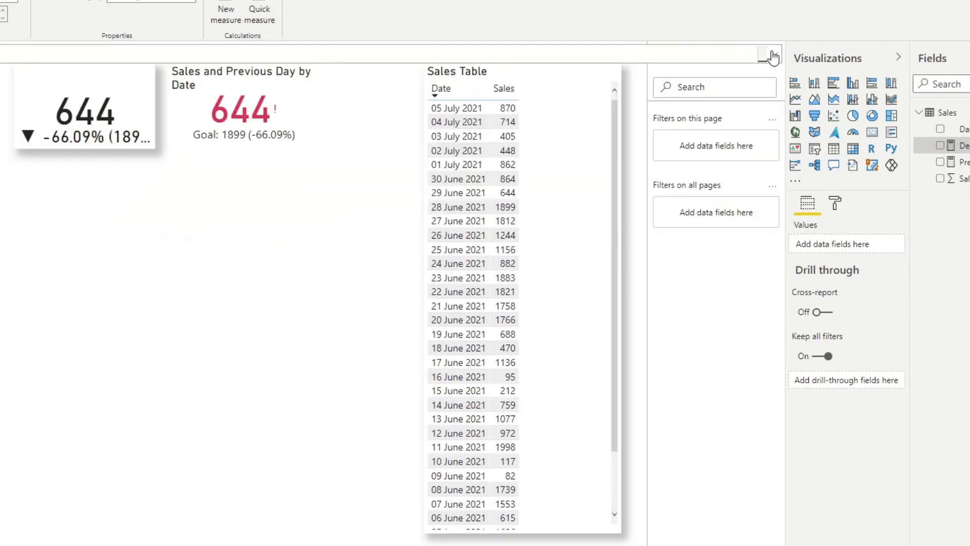
pyautogui.click(78, 137)
pyautogui.click(834, 203)
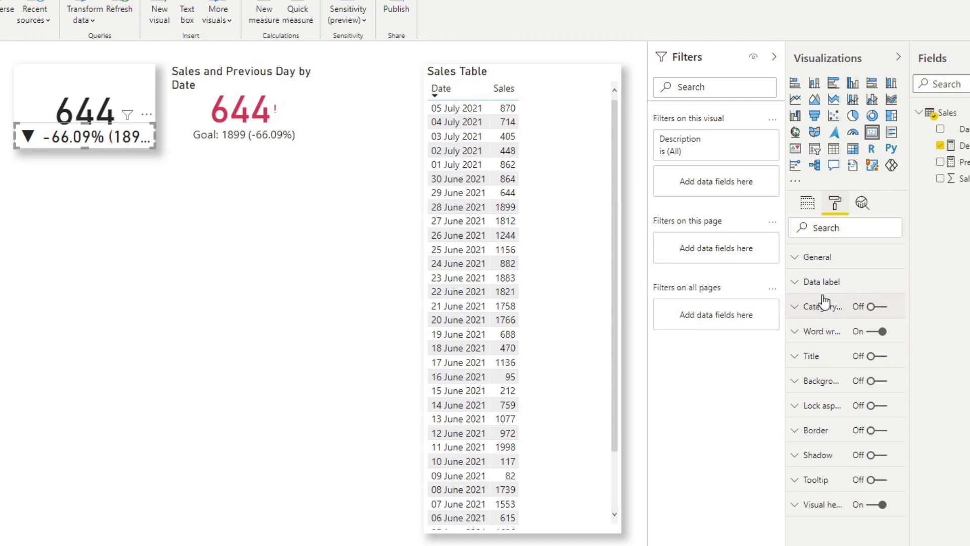
pyautogui.click(822, 289)
pyautogui.doubleClick(806, 456)
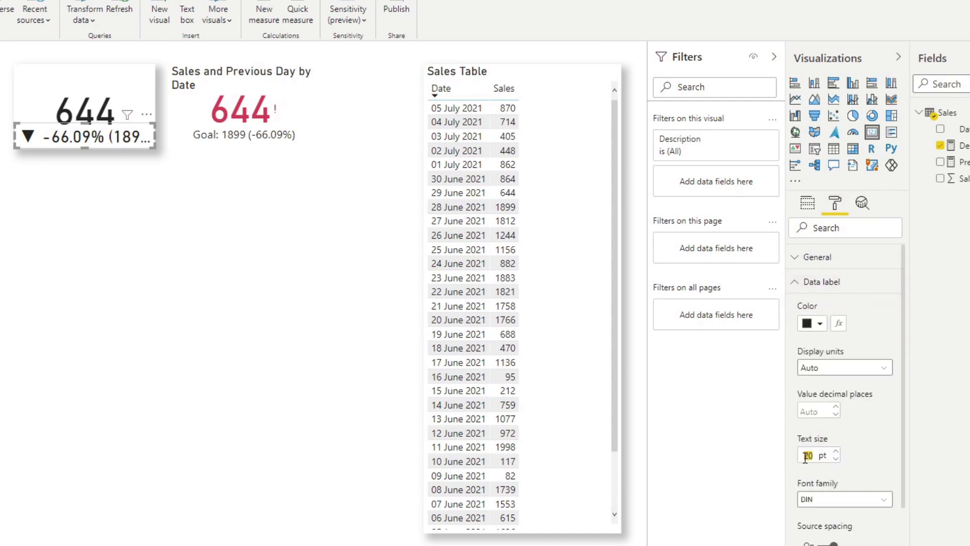
pyautogui.write('16')
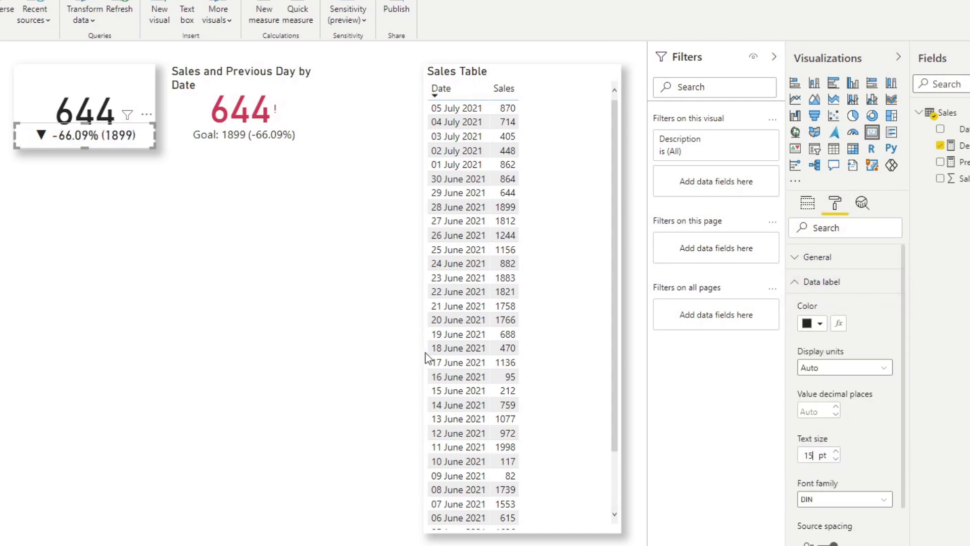
pyautogui.click(185, 242)
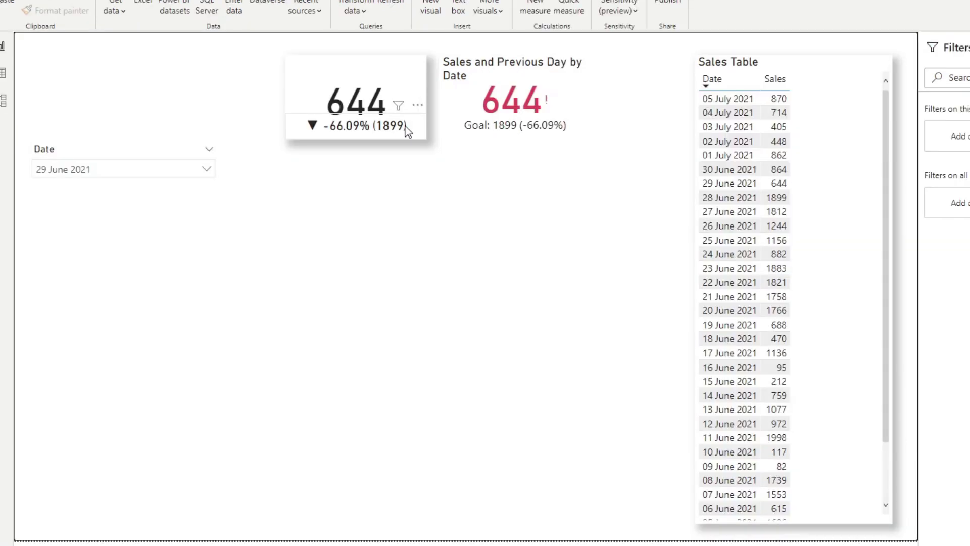
# - Filter the Date slicer through 05 July and 26 June to 23 June 2021
pyautogui.click(137, 168)
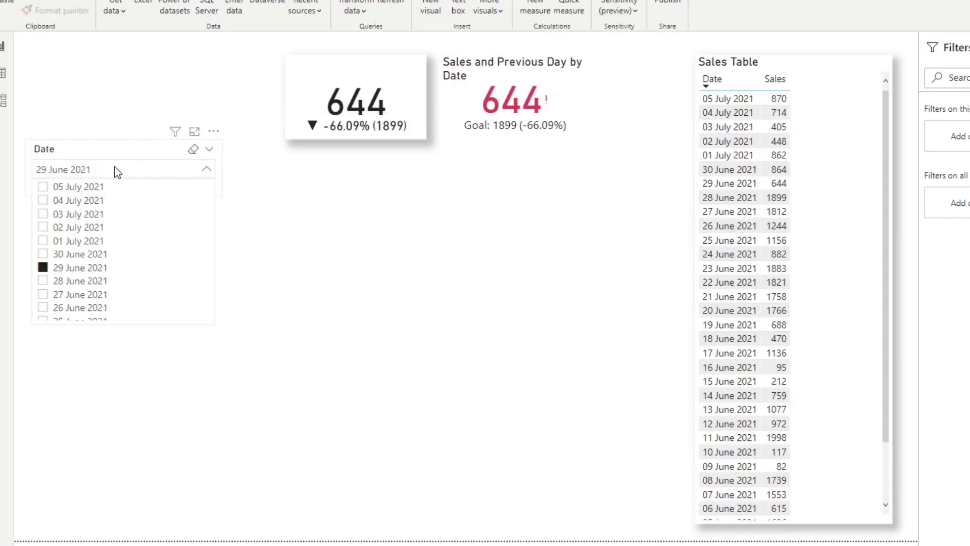
pyautogui.click(76, 187)
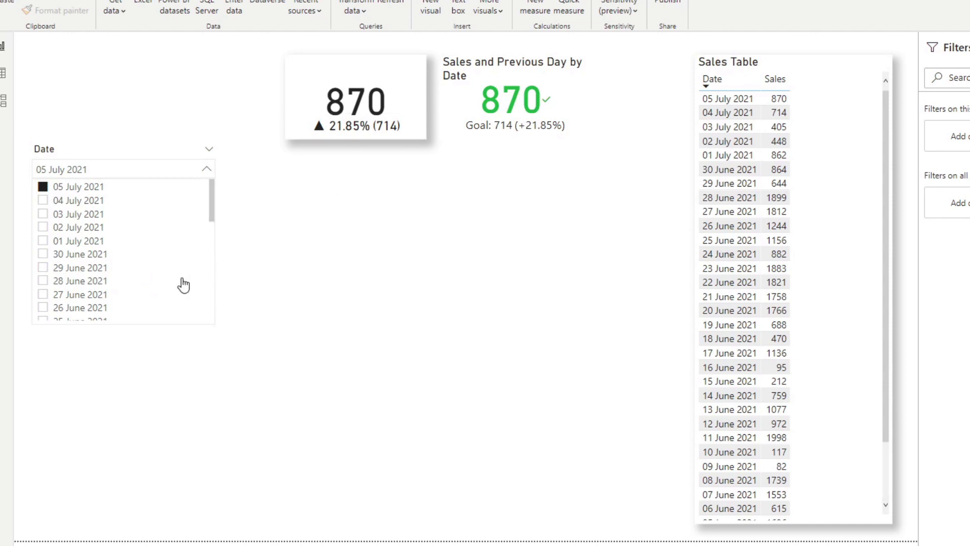
pyautogui.click(72, 309)
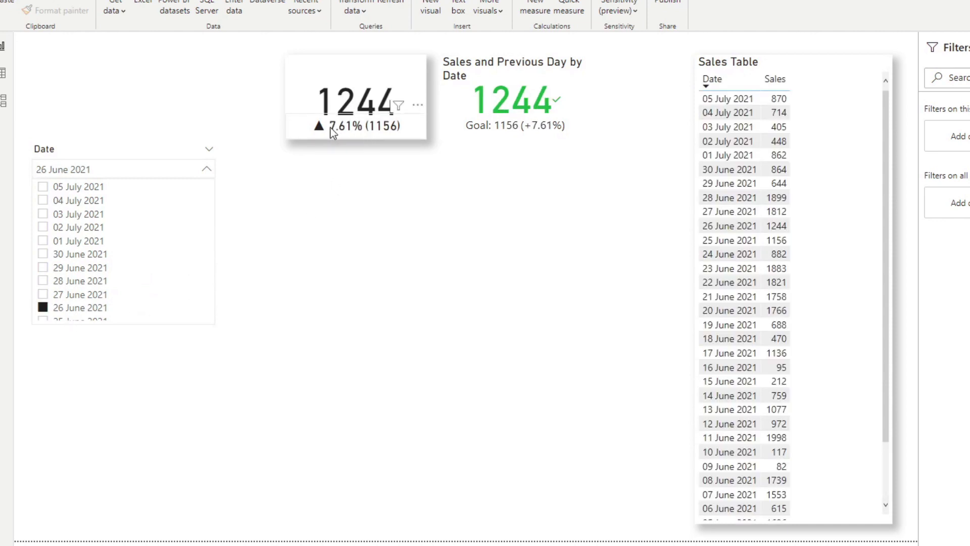
pyautogui.scroll(-3, 80, 250)
pyautogui.click(79, 228)
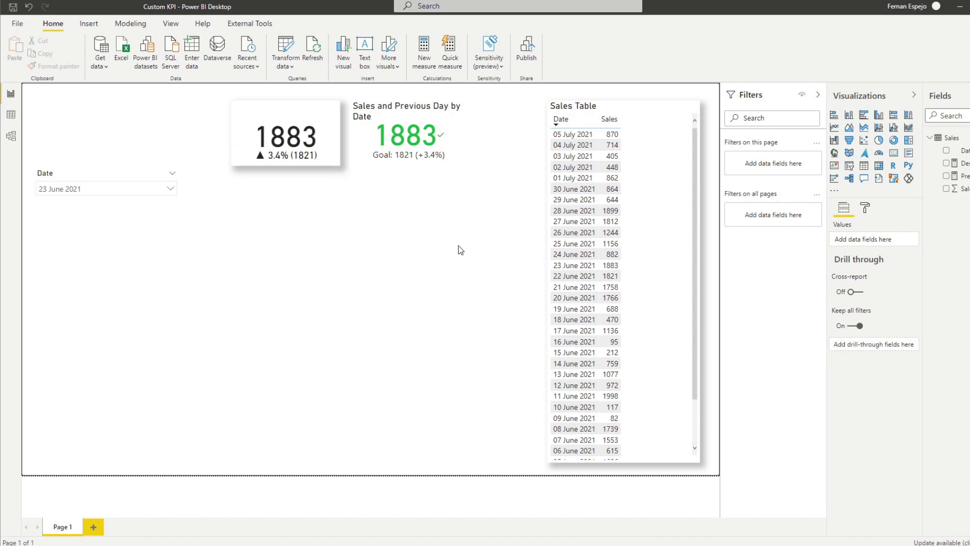
# - Launch Notepad and paste the colour codes into it
pyautogui.press('super')
pyautogui.write('notepad')
pyautogui.press('Return')
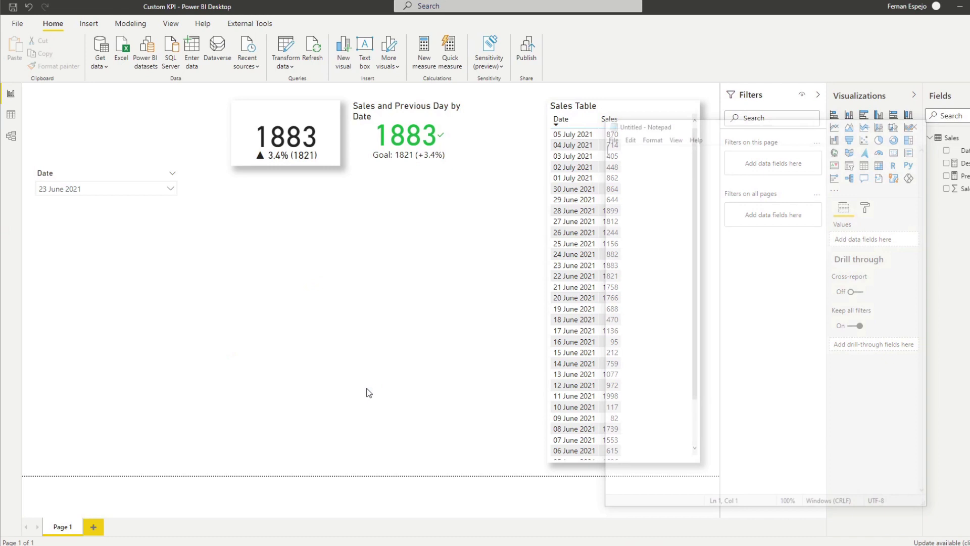
pyautogui.write('--#348939 green --#9B1D1E red --#000000 black')
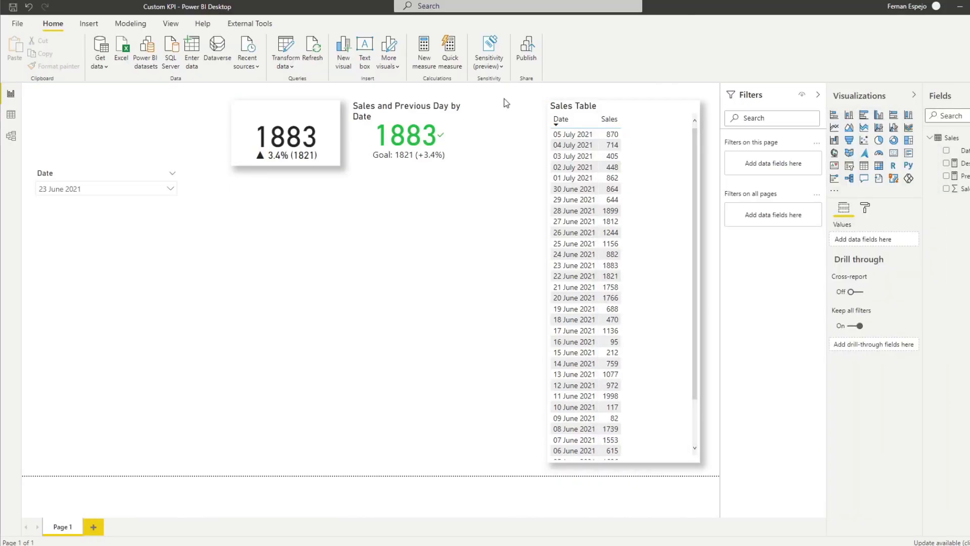
# - Select the Description measure's variable lines 2–11, then start a new blank measure
pyautogui.click(290, 144)
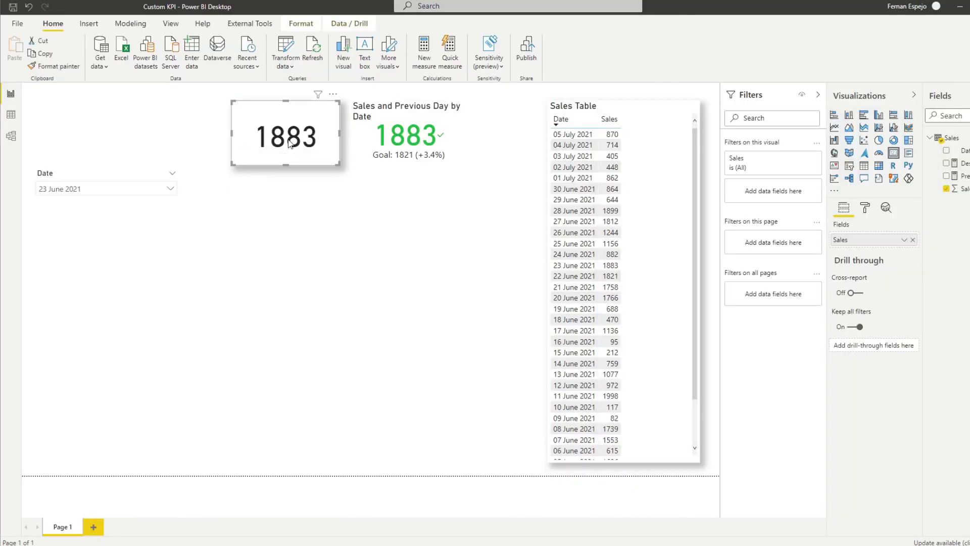
pyautogui.click(962, 162)
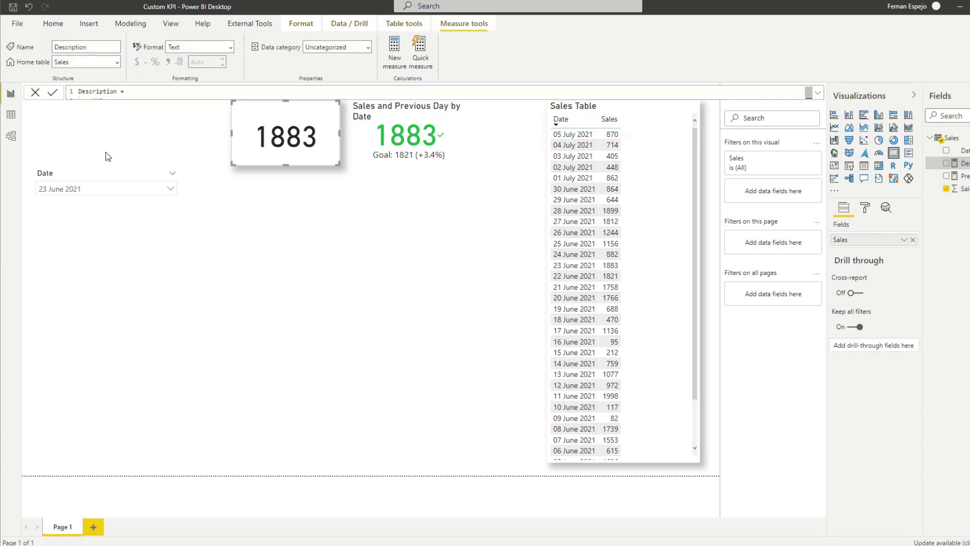
pyautogui.click(817, 92)
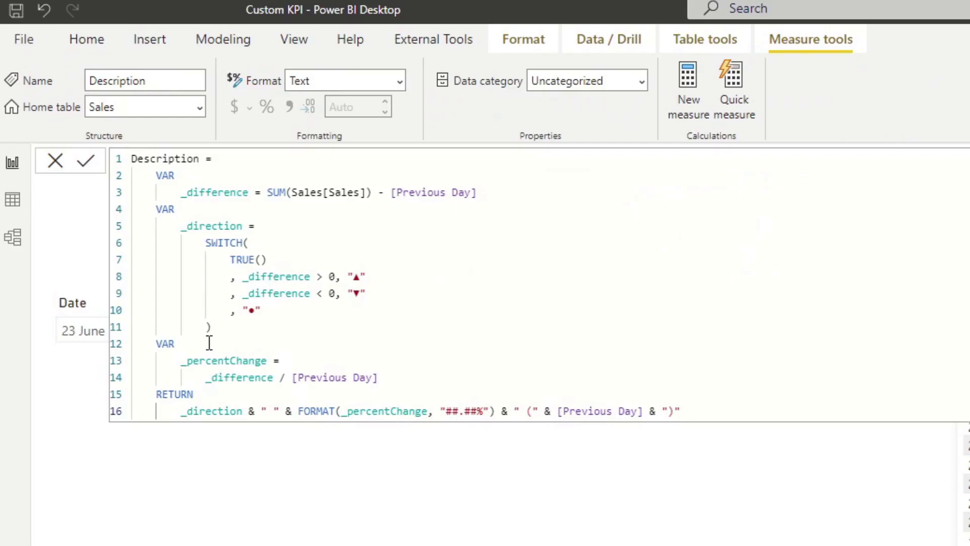
pyautogui.moveTo(216, 329); pyautogui.dragTo(107, 178)
pyautogui.hotkey('ctrl', 'c')
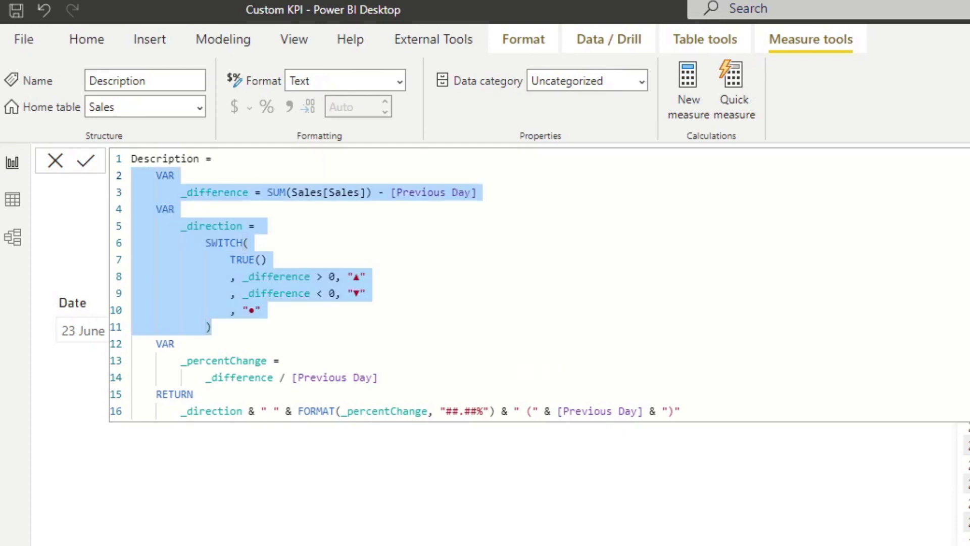
pyautogui.click(966, 504)
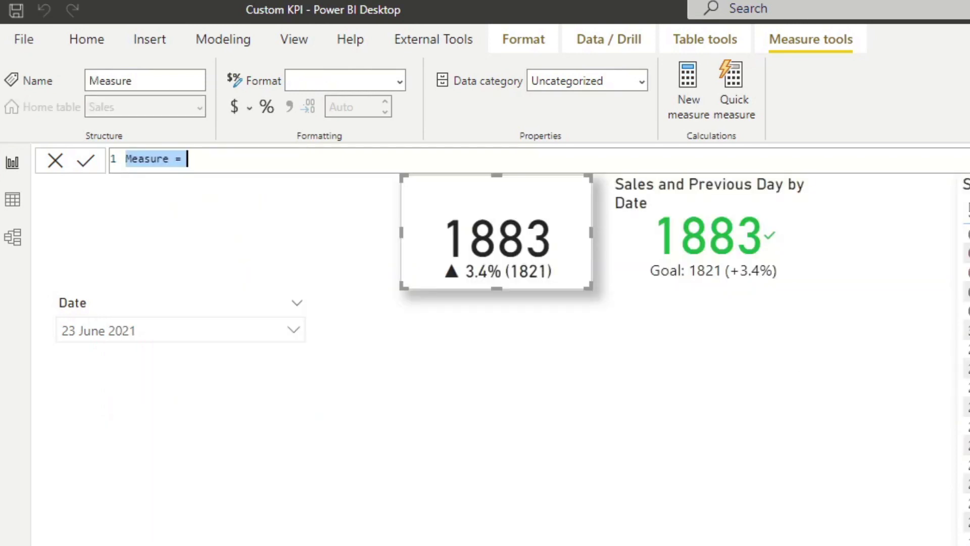
# - Start Description Colour = from the pasted arrow formula, reshaping it into RETURN SWITCH(TRUE())
pyautogui.write('Desc')
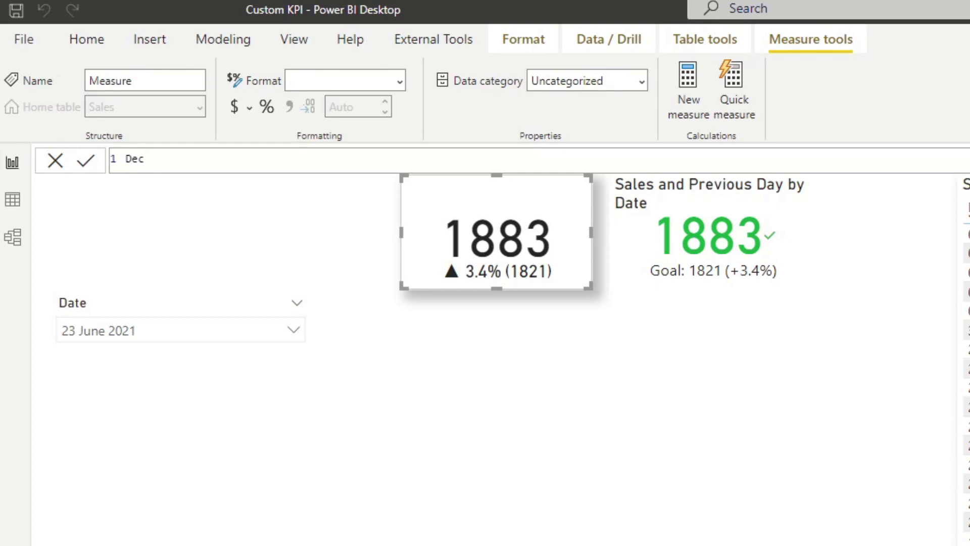
pyautogui.write('ription Colour ')
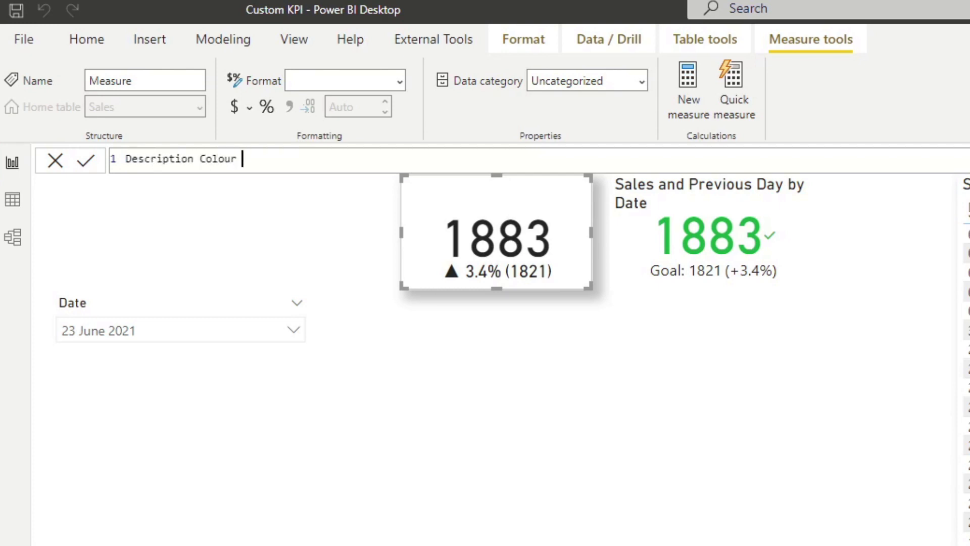
pyautogui.write('=')
pyautogui.hotkey('ctrl', 'v')
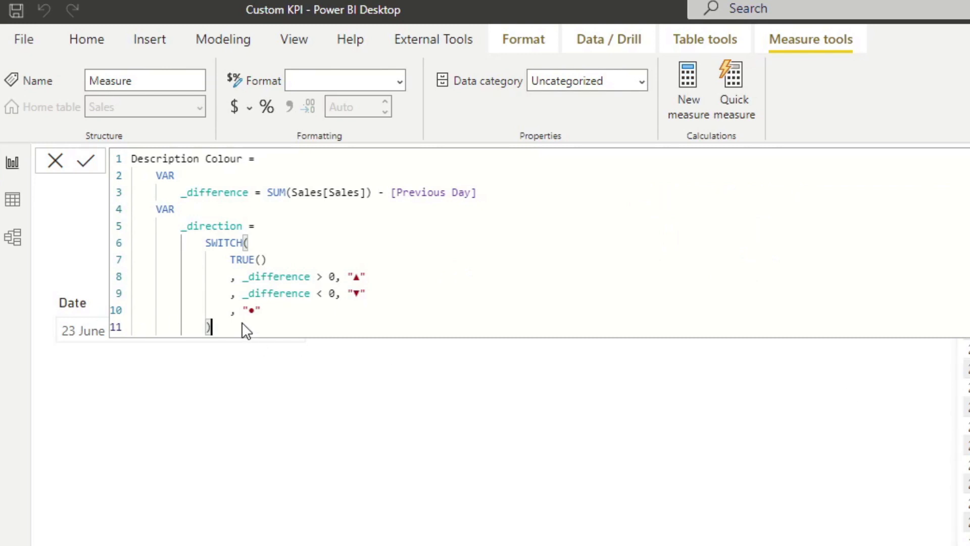
pyautogui.moveTo(245, 322); pyautogui.dragTo(108, 207)
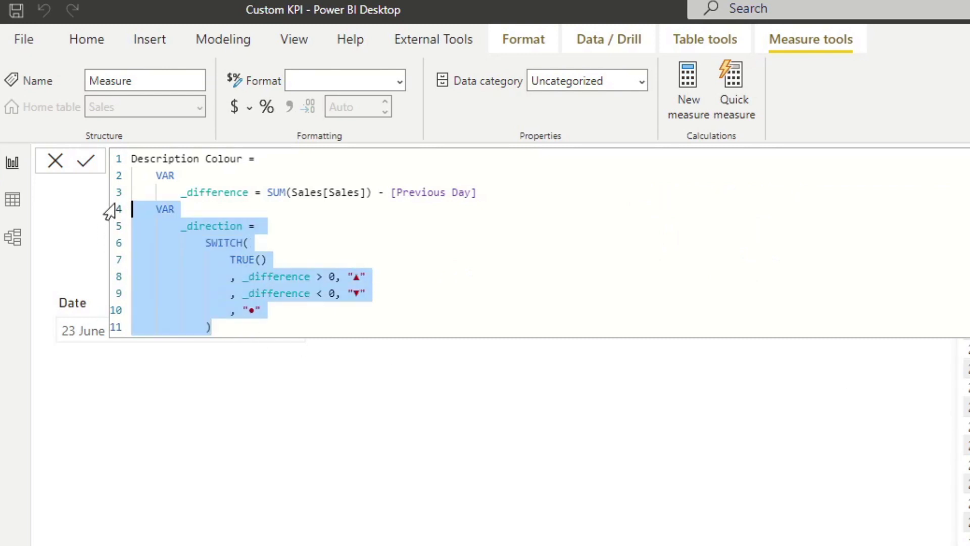
pyautogui.doubleClick(161, 208)
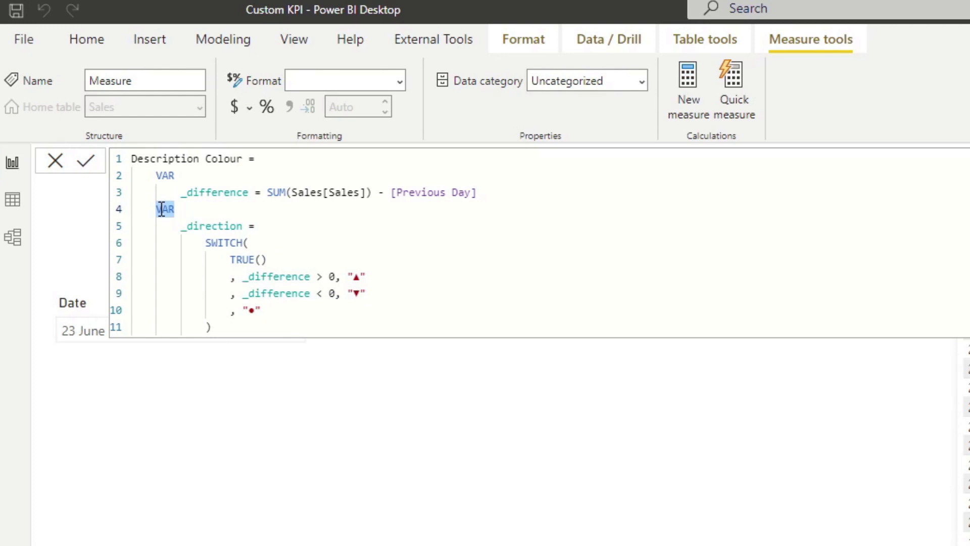
pyautogui.write('RETURN')
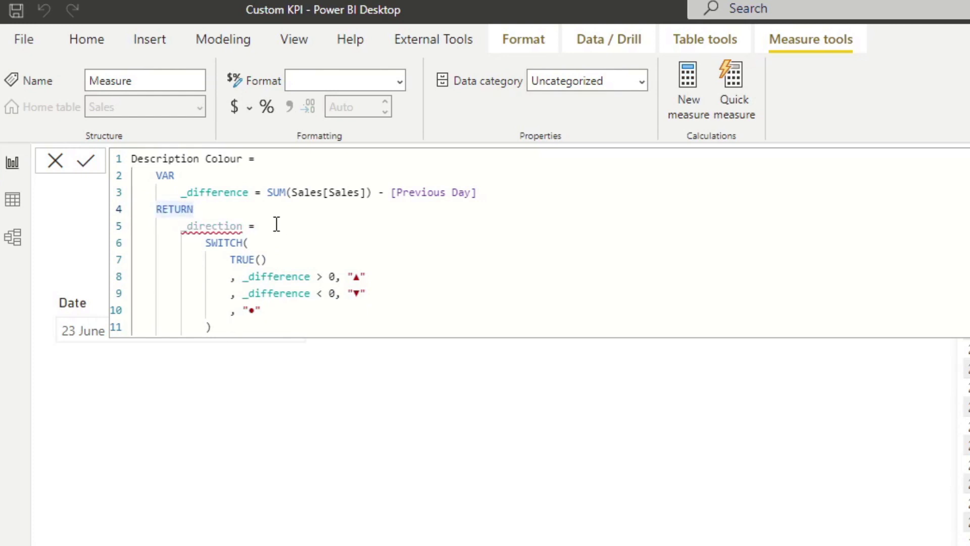
pyautogui.moveTo(276, 224); pyautogui.dragTo(276, 211)
pyautogui.press('BackSpace')
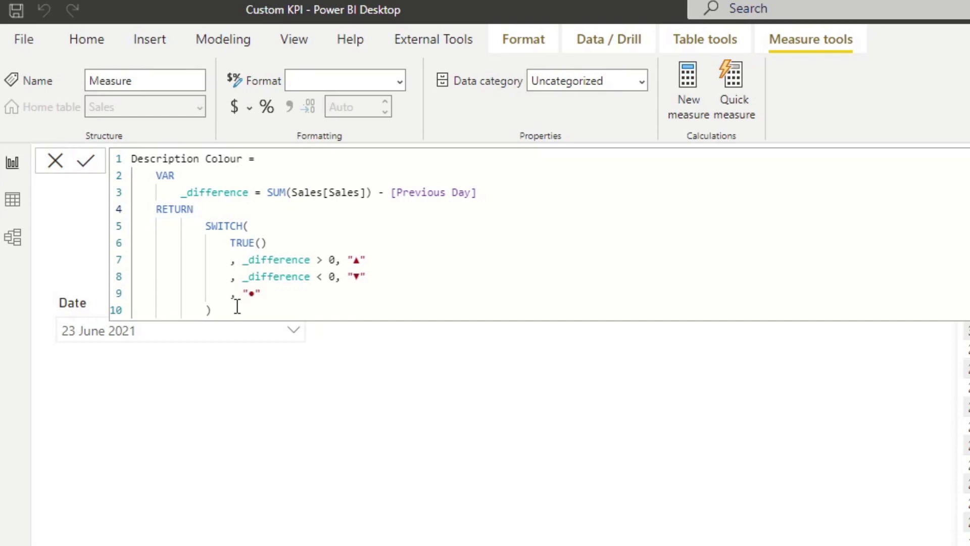
pyautogui.moveTo(234, 305); pyautogui.dragTo(112, 234)
pyautogui.hotkey('shift', 'Tab')
pyautogui.hotkey('shift', 'Tab')
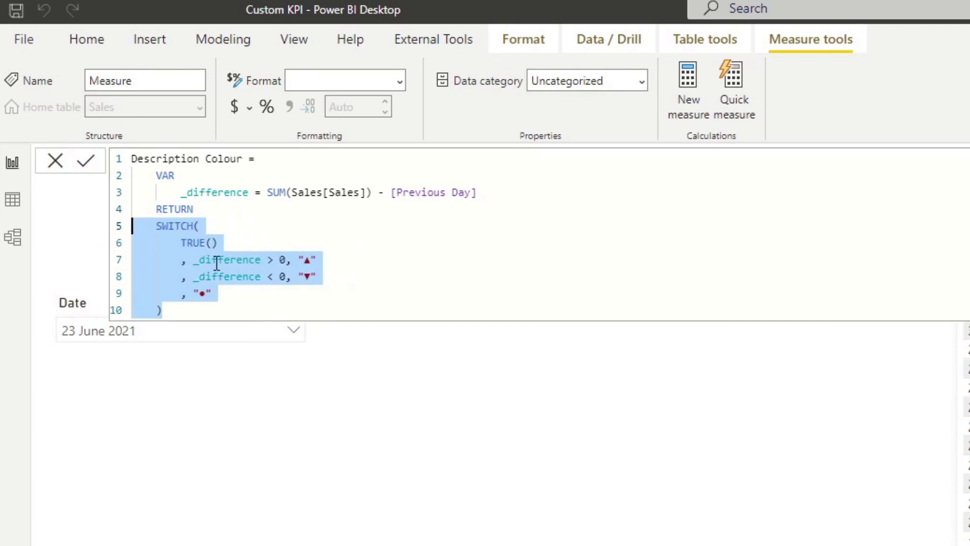
pyautogui.press('Right')
pyautogui.click(225, 245)
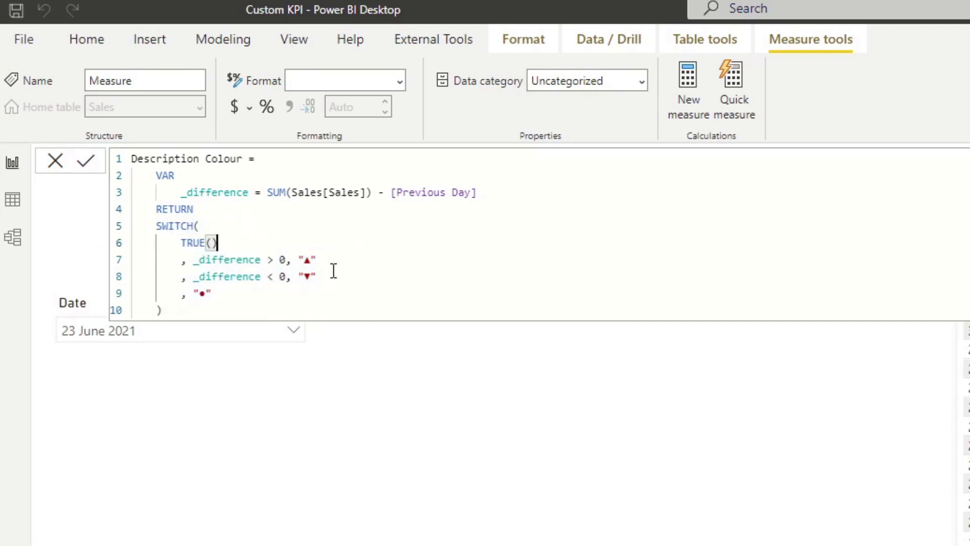
# - Replace the arrows with #348939 and #9B1D1E and the dot with #000000, then commit
pyautogui.click(305, 259)
pyautogui.press('Right')
pyautogui.moveTo(310, 260); pyautogui.dragTo(304, 260)
pyautogui.write('#348939')
pyautogui.moveTo(310, 277); pyautogui.dragTo(298, 277)
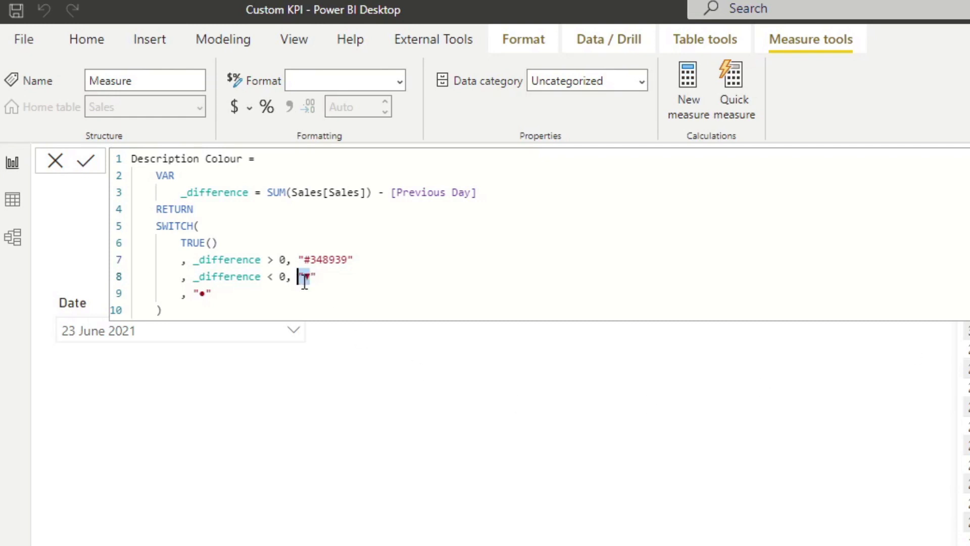
pyautogui.press('BackSpace')
pyautogui.write('#9B1D1E')
pyautogui.click(204, 293)
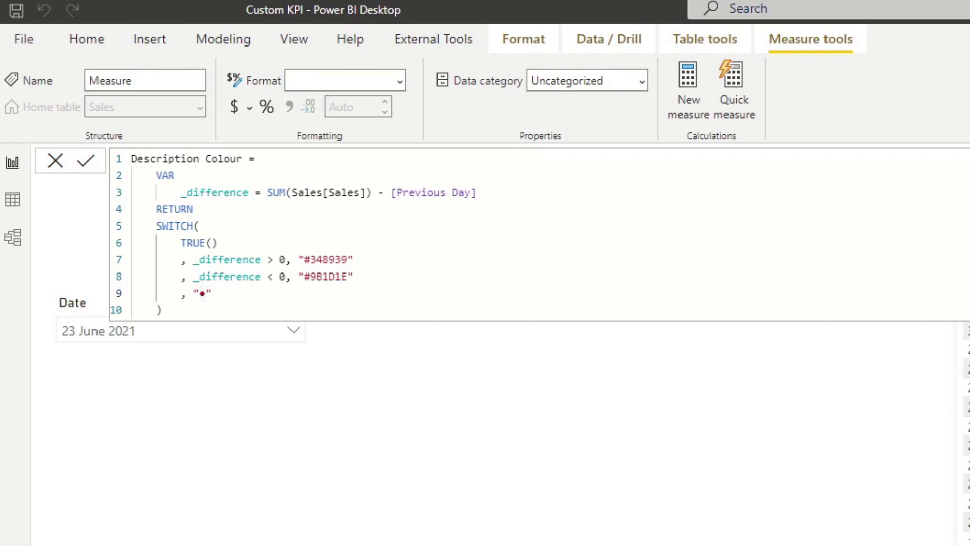
pyautogui.doubleClick(201, 293)
pyautogui.write('#000000')
pyautogui.press('Return')
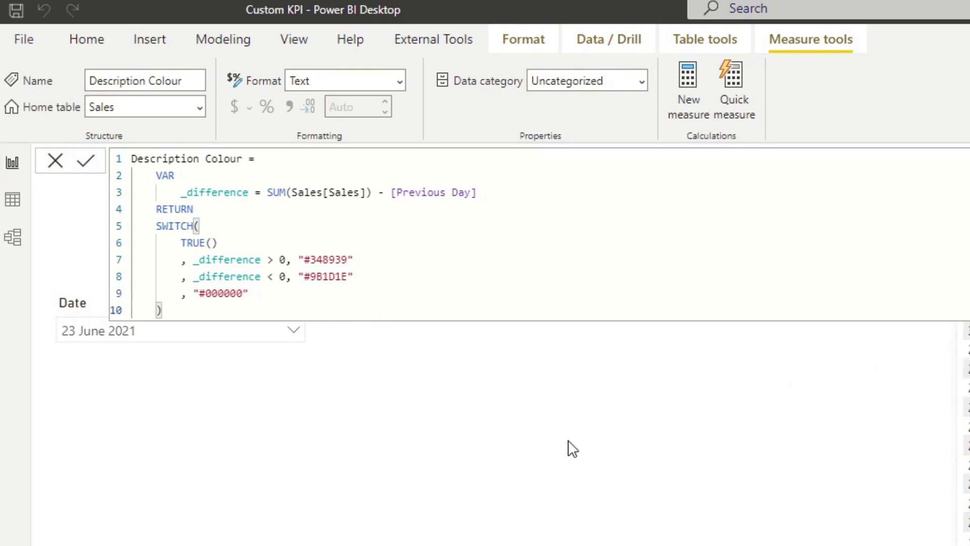
pyautogui.click(568, 439)
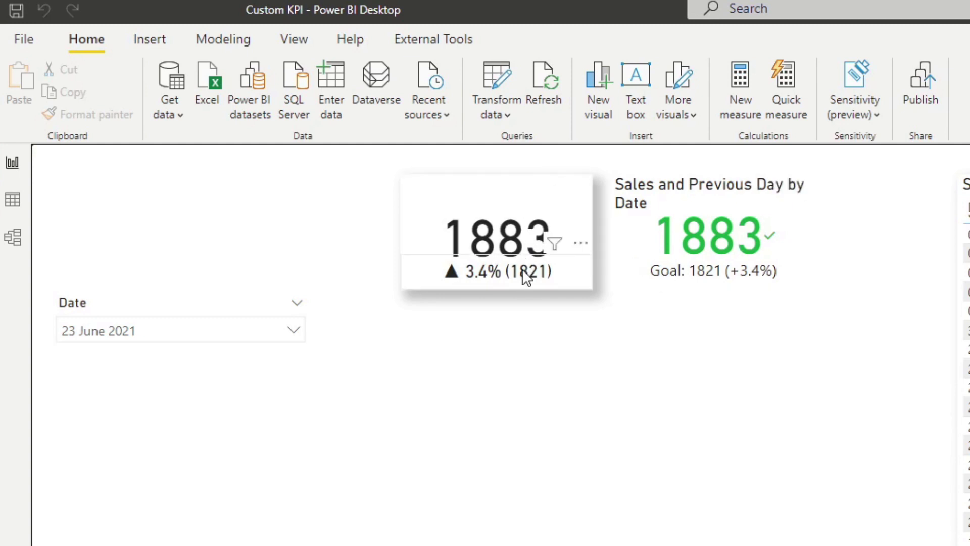
# - Colour the description card's data label by field value, based on the Description Colour measure
pyautogui.click(500, 281)
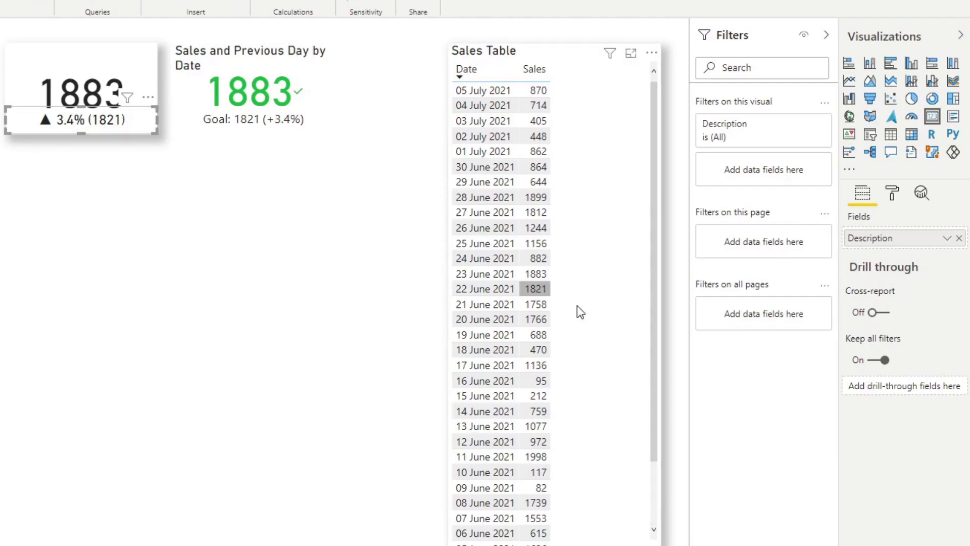
pyautogui.click(891, 202)
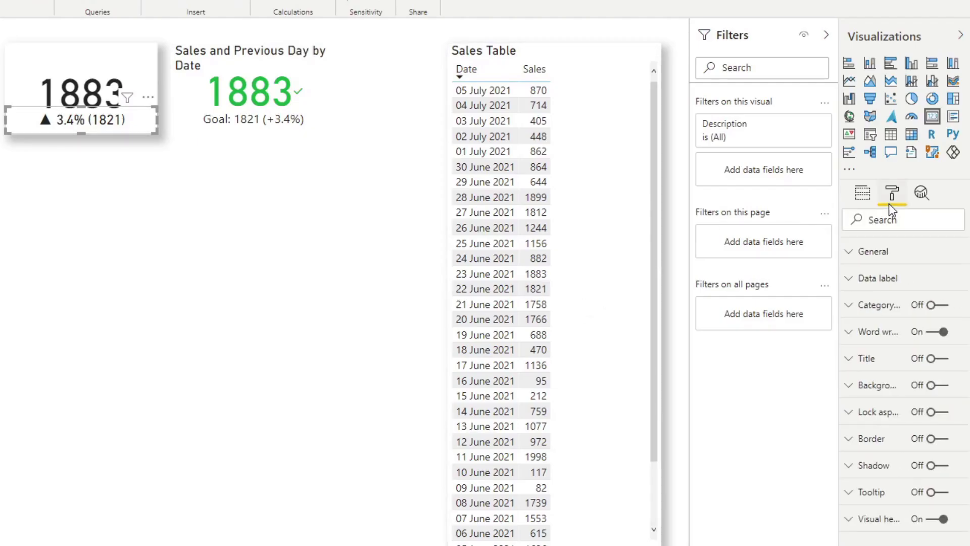
pyautogui.click(863, 279)
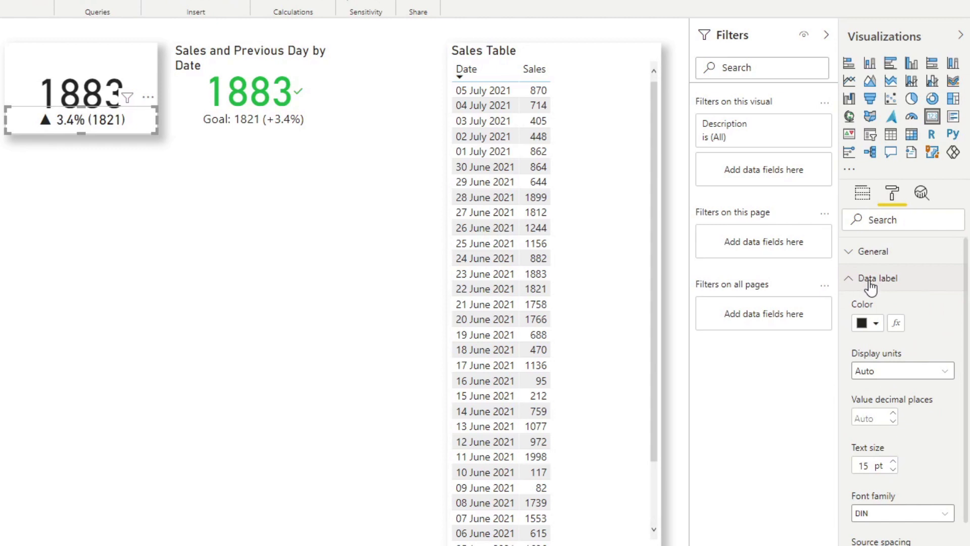
pyautogui.click(901, 332)
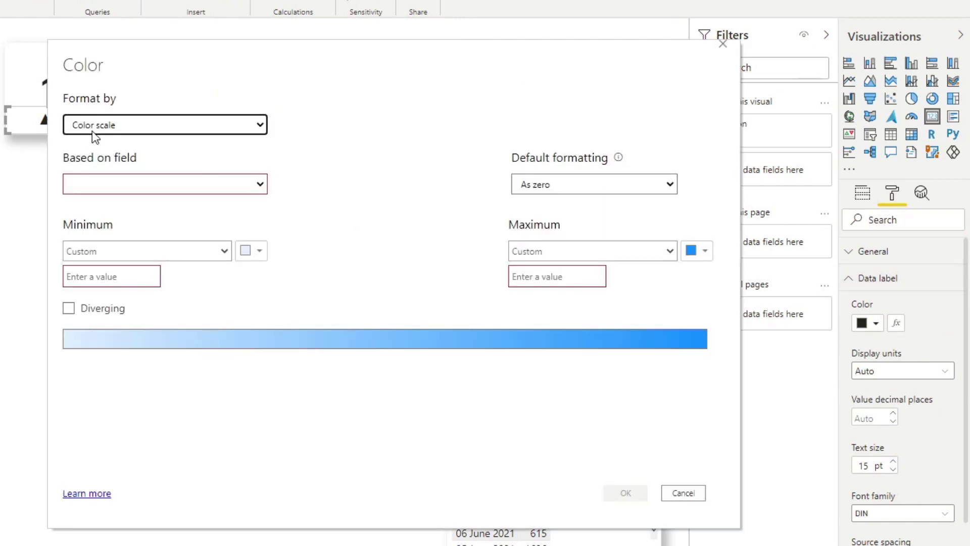
pyautogui.click(117, 125)
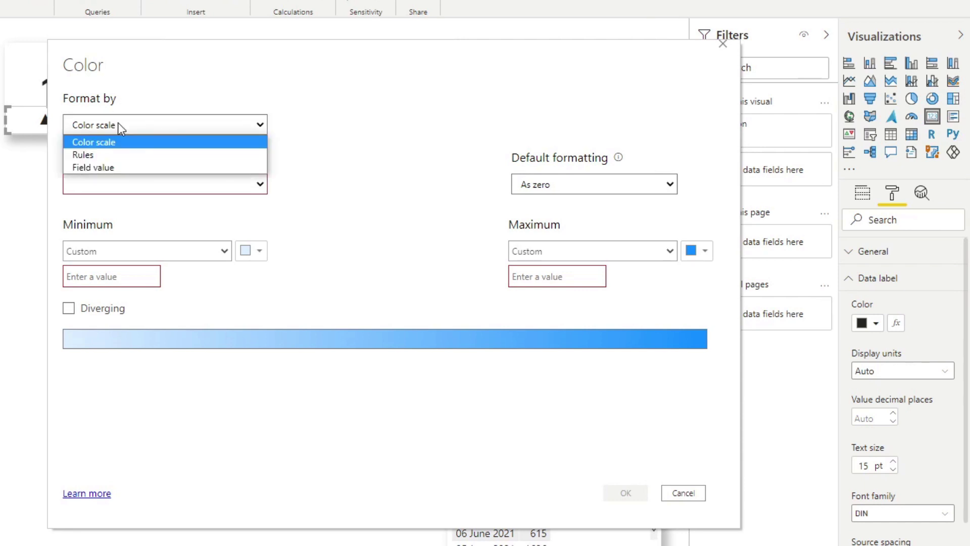
pyautogui.click(116, 168)
pyautogui.click(180, 184)
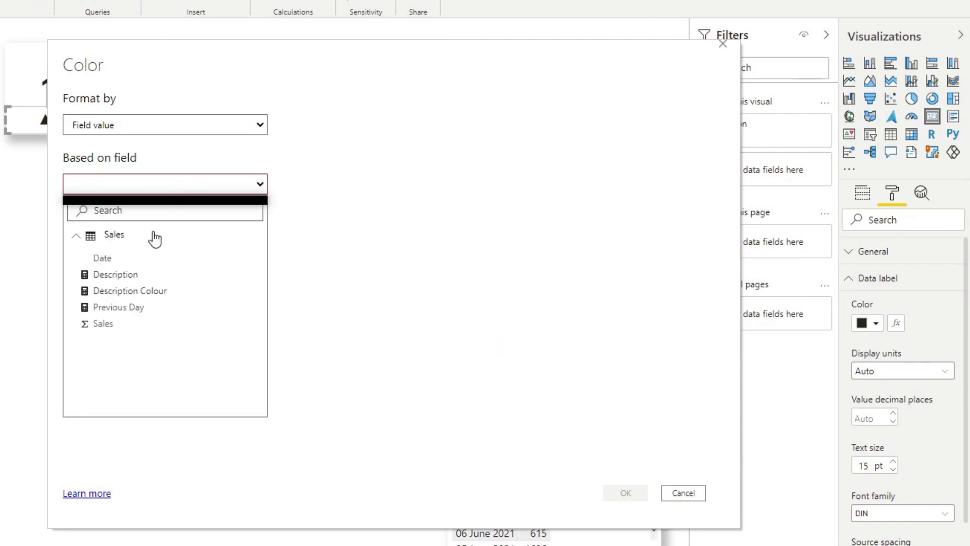
pyautogui.click(127, 292)
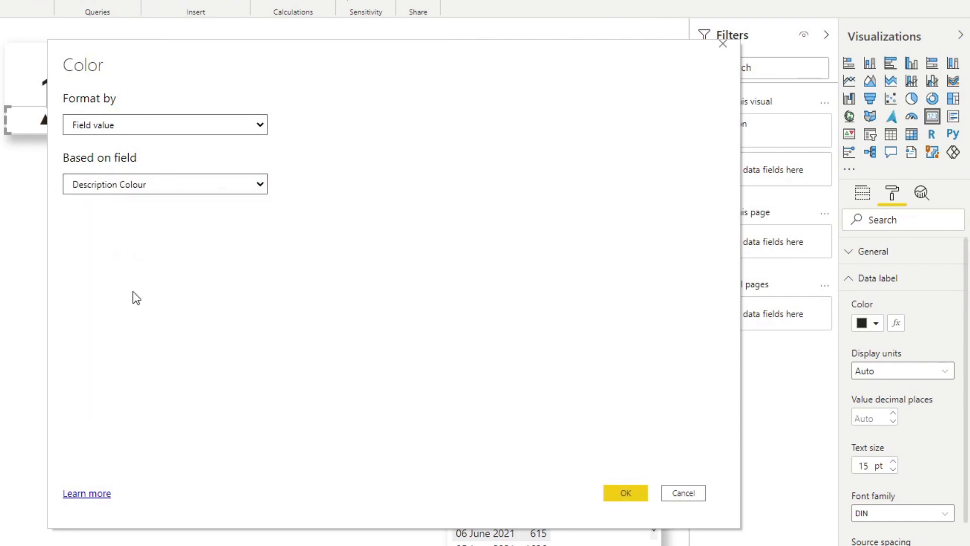
pyautogui.click(621, 494)
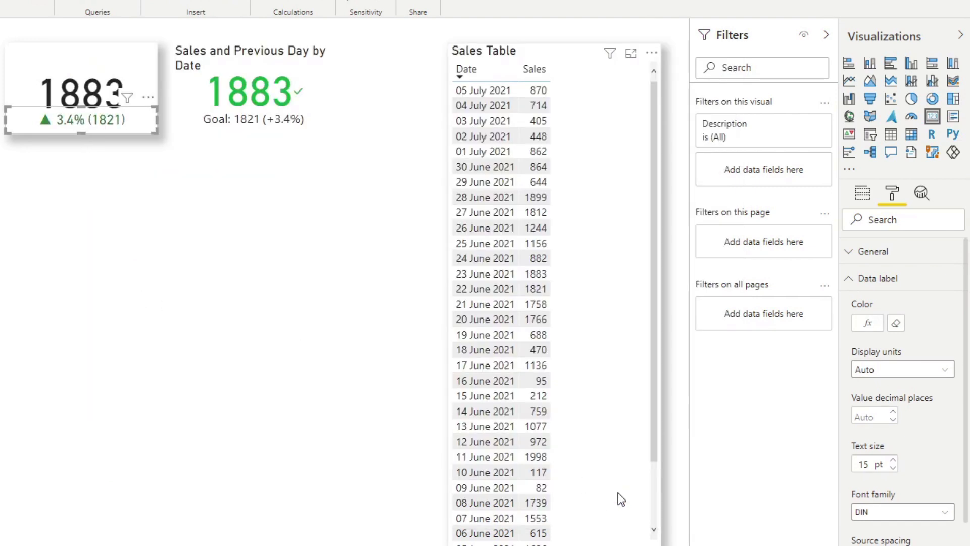
# - Pick 29 June, 30 June, then 01 July 2021 in the Date slicer
pyautogui.click(108, 316)
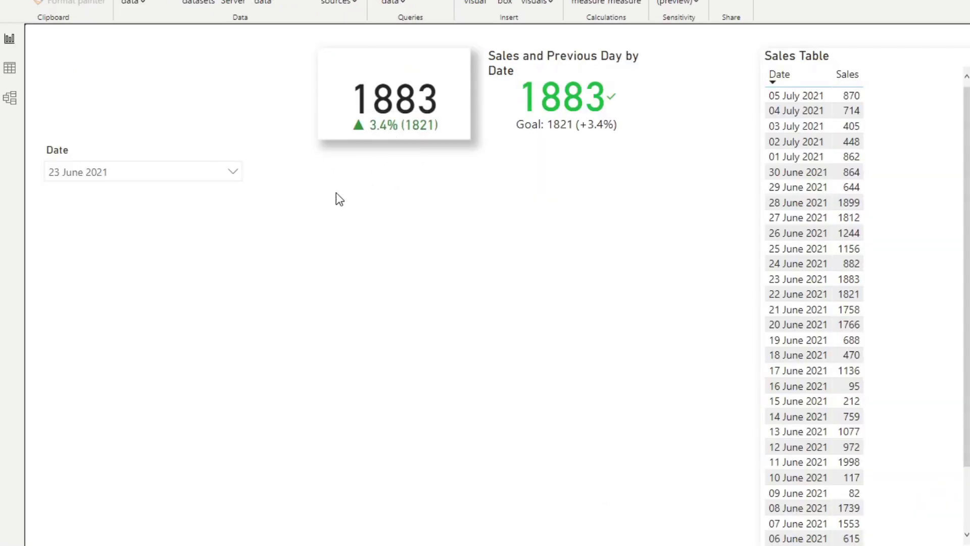
pyautogui.click(246, 178)
pyautogui.click(125, 174)
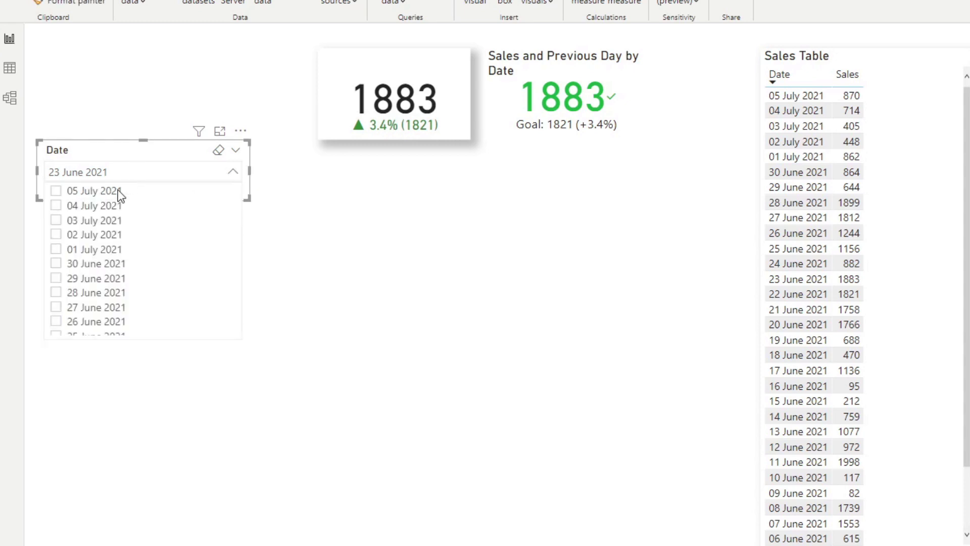
pyautogui.click(101, 278)
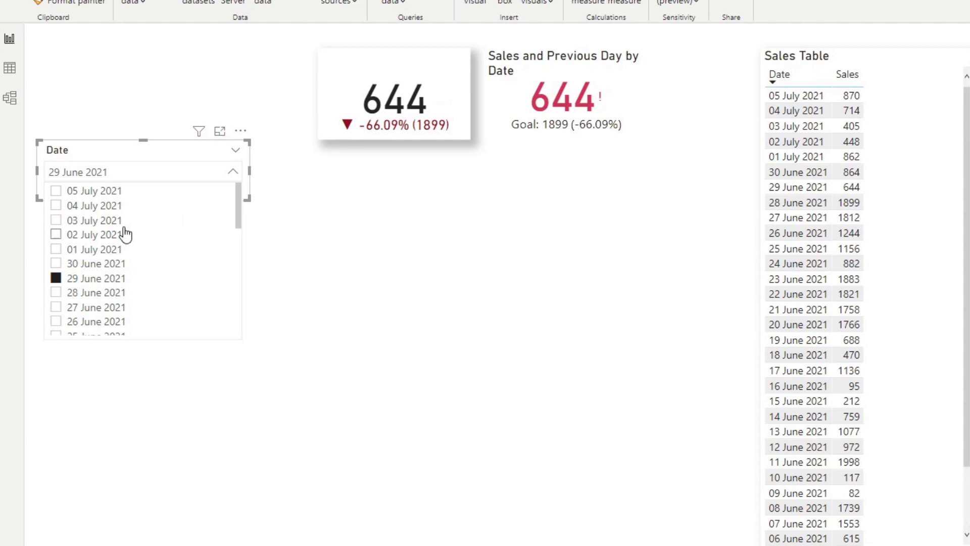
pyautogui.click(98, 262)
pyautogui.click(103, 251)
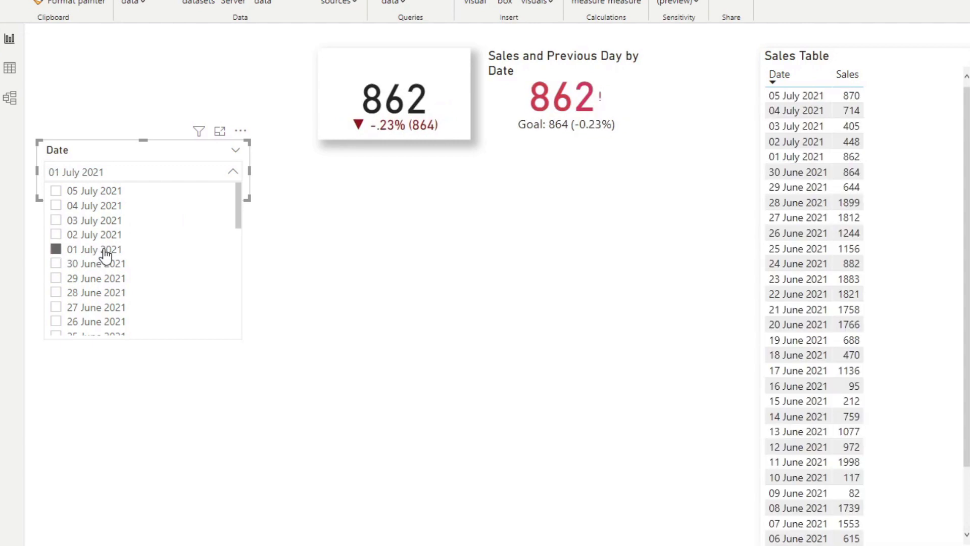